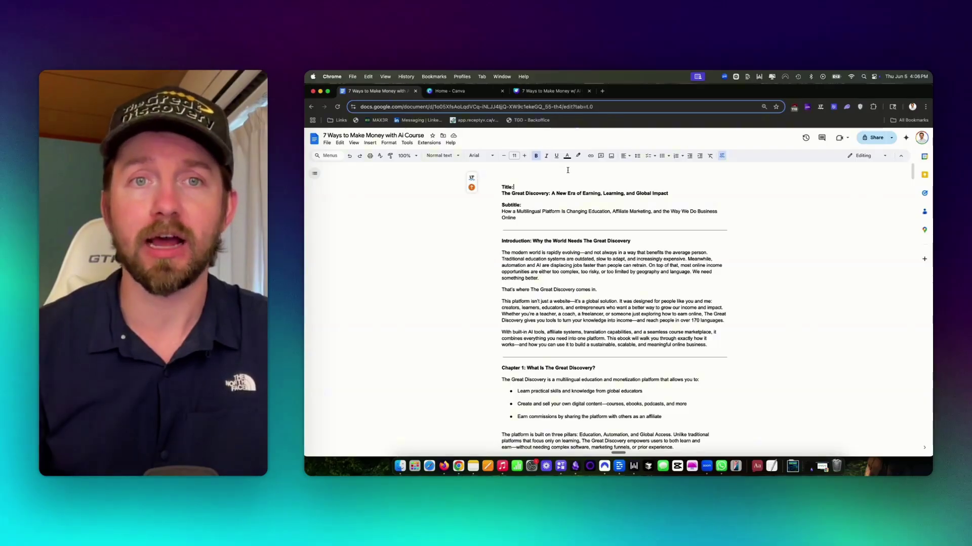
- Select the narration-cleanup prompt text in Canva and bring up its copy menu
{"action": "left_click", "coordinate": [521, 242]}
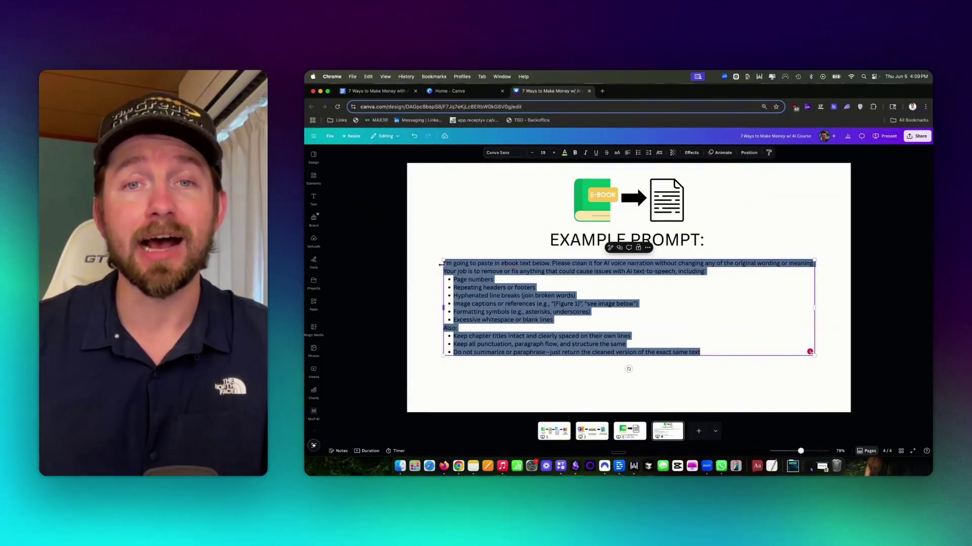
{"action": "right_click", "coordinate": [467, 280]}
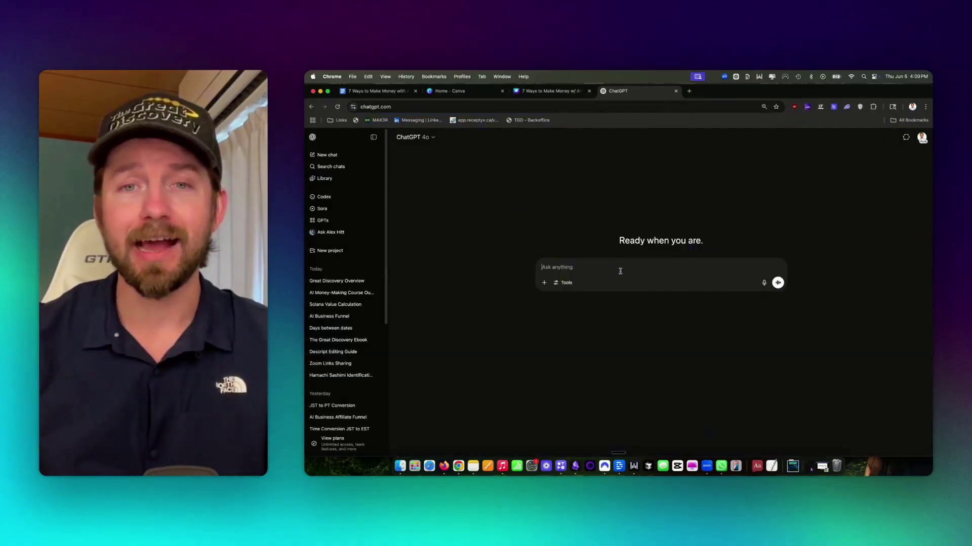
- Paste the cleanup prompt into ChatGPT and copy the ebook text from the Google Doc
{"action": "key", "text": "super+v"}
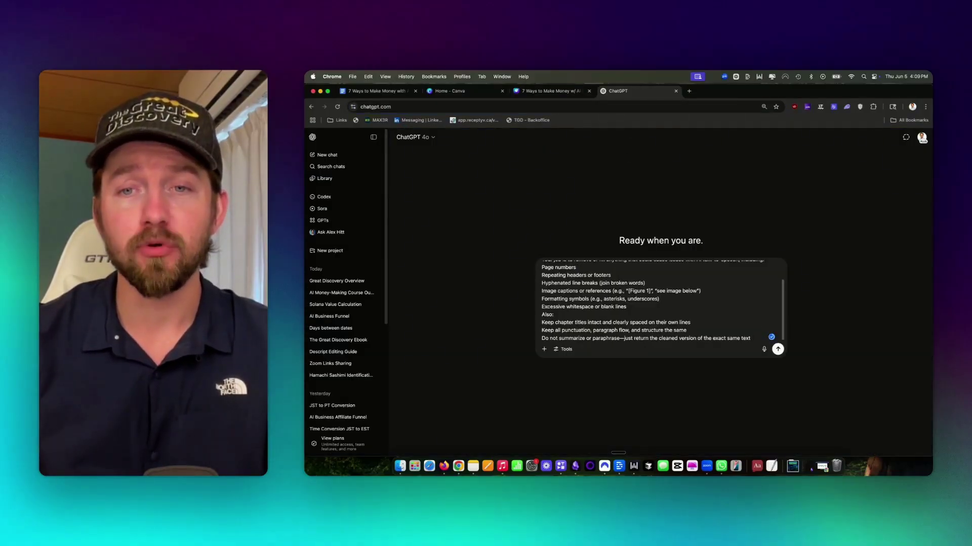
{"action": "key", "text": "super+1"}
{"action": "mouse_move", "coordinate": [501, 187]}
{"action": "left_mouse_down"}
{"action": "mouse_move", "coordinate": [562, 326]}
{"action": "mouse_move", "coordinate": [568, 380]}
{"action": "left_mouse_up"}
{"action": "right_click", "coordinate": [568, 380]}
{"action": "left_click", "coordinate": [591, 215]}
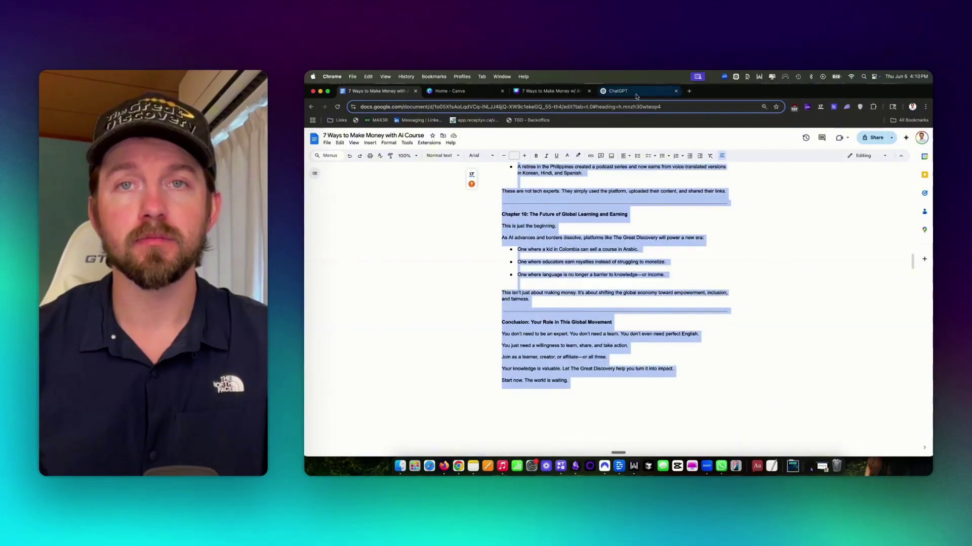
- Send the prompt followed by the pasted ebook text to ChatGPT
{"action": "key", "text": "super+4"}
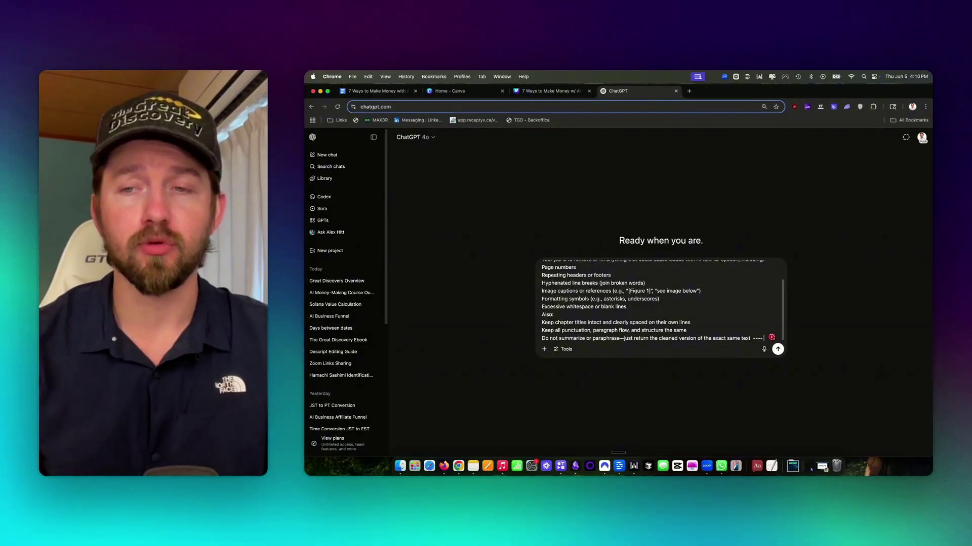
{"action": "key", "text": "super+v"}
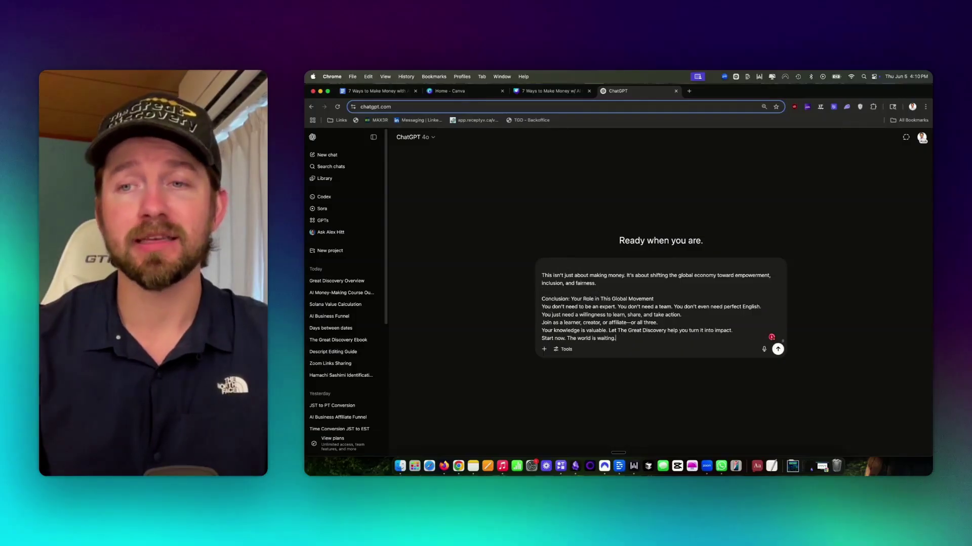
{"action": "key", "text": "Return"}
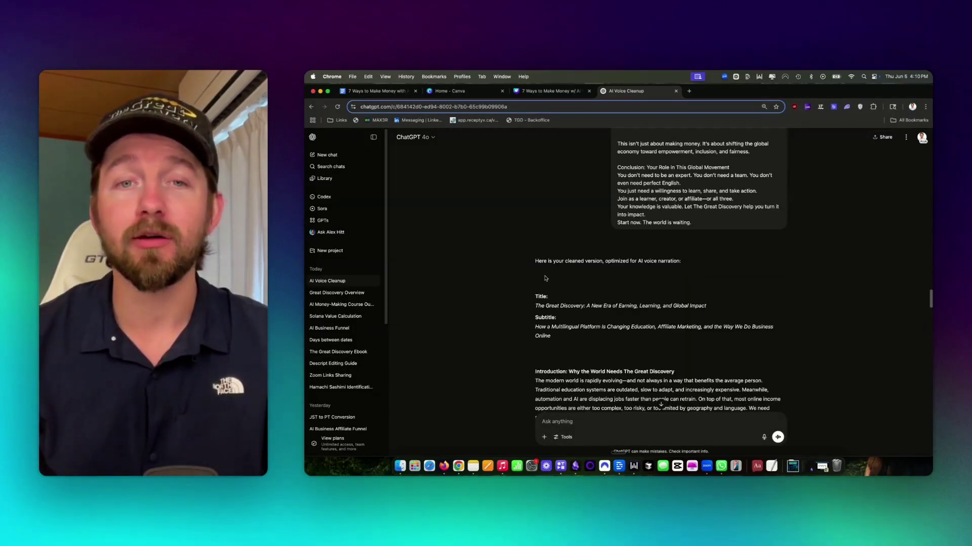
{"action": "left_click_drag", "start_coordinate": [535, 296], "coordinate": [573, 347]}
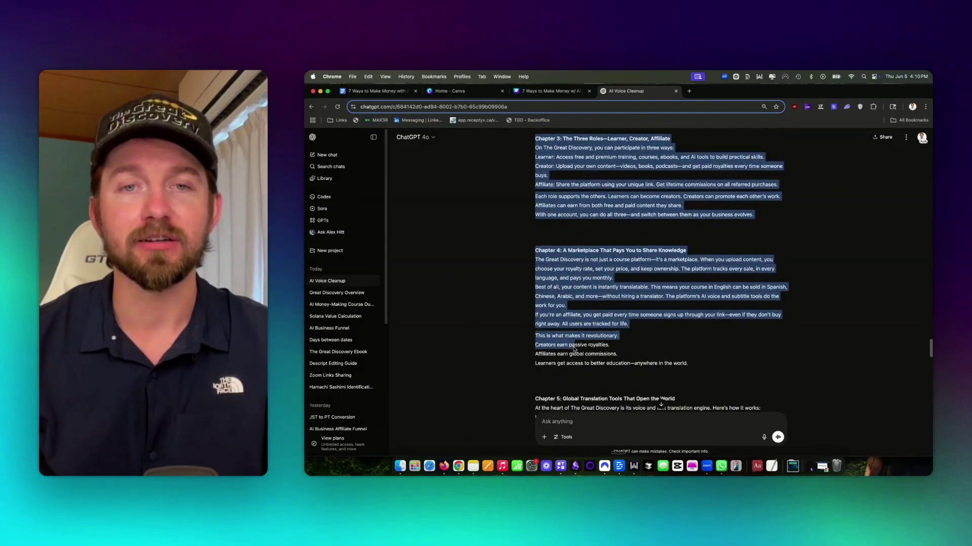
- Copy ChatGPT's cleaned narration response and return to the ebook document
{"action": "left_click_drag", "start_coordinate": [573, 346], "coordinate": [607, 319]}
{"action": "right_click", "coordinate": [604, 292]}
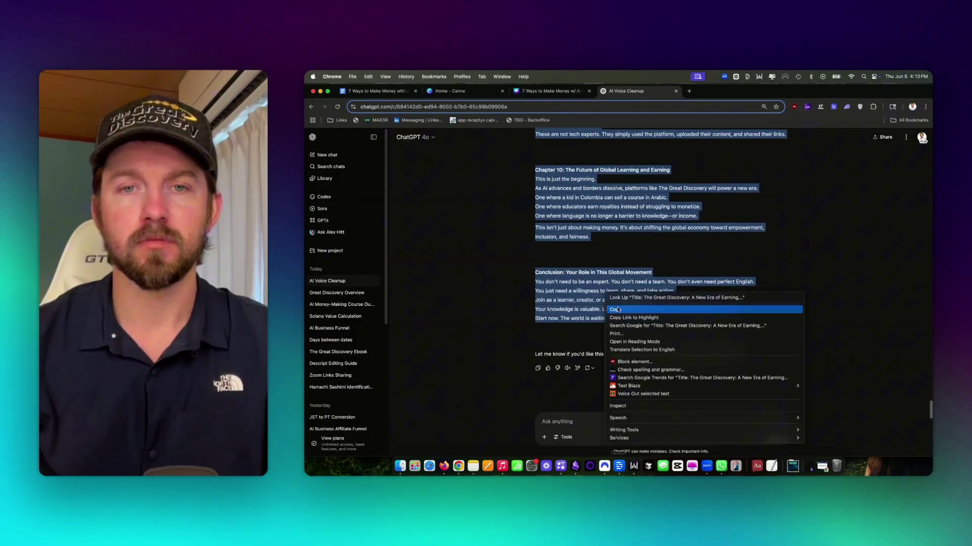
{"action": "left_click", "coordinate": [624, 306]}
{"action": "left_click", "coordinate": [378, 90]}
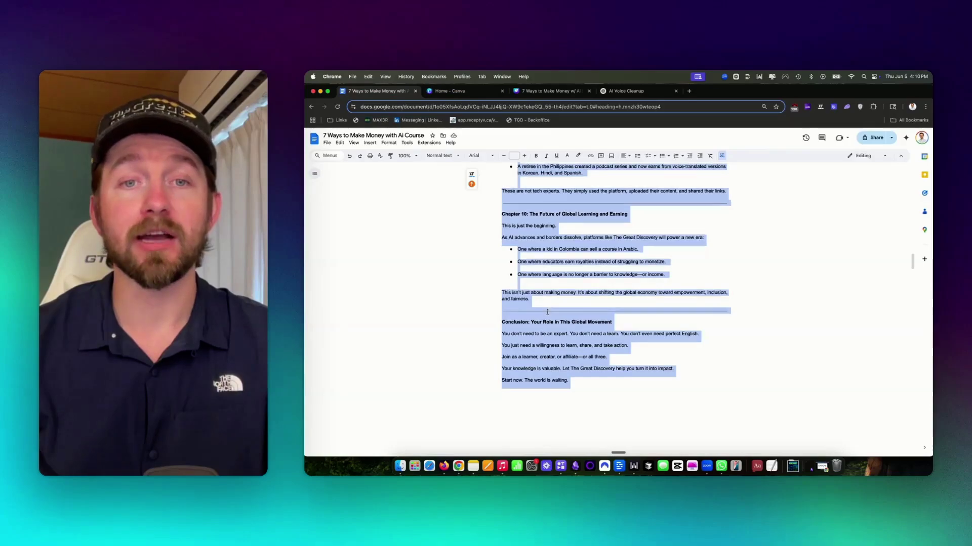
{"action": "scroll", "coordinate": [546, 311], "scroll_direction": "down", "scroll_amount": 5}
- Delete the old text under 'Properly Formatted Text' and paste the cleaned ebook text
{"action": "left_click", "coordinate": [541, 335]}
{"action": "key", "text": "super+shift+Down"}
{"action": "key", "text": "BackSpace"}
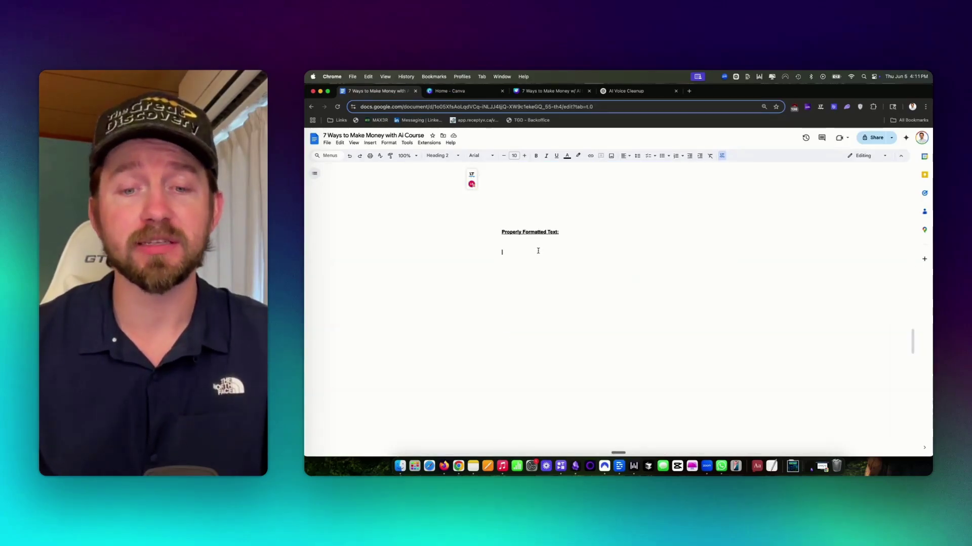
{"action": "key", "text": "super+v"}
{"action": "scroll", "coordinate": [538, 251], "scroll_direction": "up", "scroll_amount": 5}
{"action": "scroll", "coordinate": [538, 251], "scroll_direction": "up", "scroll_amount": 5}
{"action": "scroll", "coordinate": [537, 251], "scroll_direction": "up", "scroll_amount": 5}
{"action": "scroll", "coordinate": [539, 250], "scroll_direction": "up", "scroll_amount": 5}
{"action": "scroll", "coordinate": [539, 250], "scroll_direction": "up", "scroll_amount": 5}
{"action": "scroll", "coordinate": [539, 250], "scroll_direction": "up", "scroll_amount": 5}
{"action": "scroll", "coordinate": [540, 250], "scroll_direction": "up", "scroll_amount": 5}
{"action": "scroll", "coordinate": [539, 251], "scroll_direction": "up", "scroll_amount": 1}
{"action": "scroll", "coordinate": [540, 251], "scroll_direction": "down", "scroll_amount": 2}
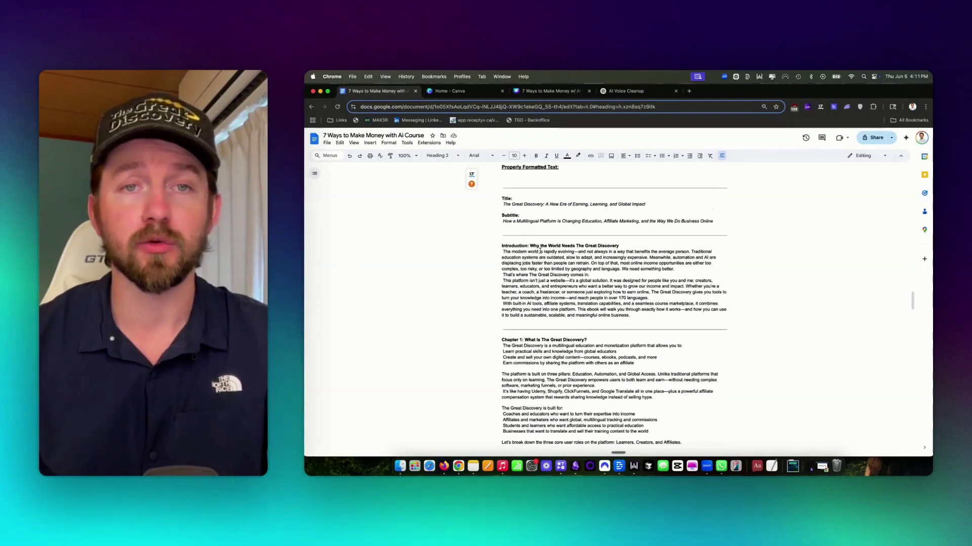
{"action": "scroll", "coordinate": [539, 250], "scroll_direction": "down", "scroll_amount": 2}
{"action": "scroll", "coordinate": [539, 251], "scroll_direction": "down", "scroll_amount": 3}
{"action": "scroll", "coordinate": [539, 251], "scroll_direction": "down", "scroll_amount": 3}
{"action": "scroll", "coordinate": [539, 249], "scroll_direction": "down", "scroll_amount": 2}
{"action": "scroll", "coordinate": [538, 248], "scroll_direction": "down", "scroll_amount": 2}
{"action": "scroll", "coordinate": [539, 249], "scroll_direction": "down", "scroll_amount": 1}
{"action": "scroll", "coordinate": [539, 250], "scroll_direction": "down", "scroll_amount": 1}
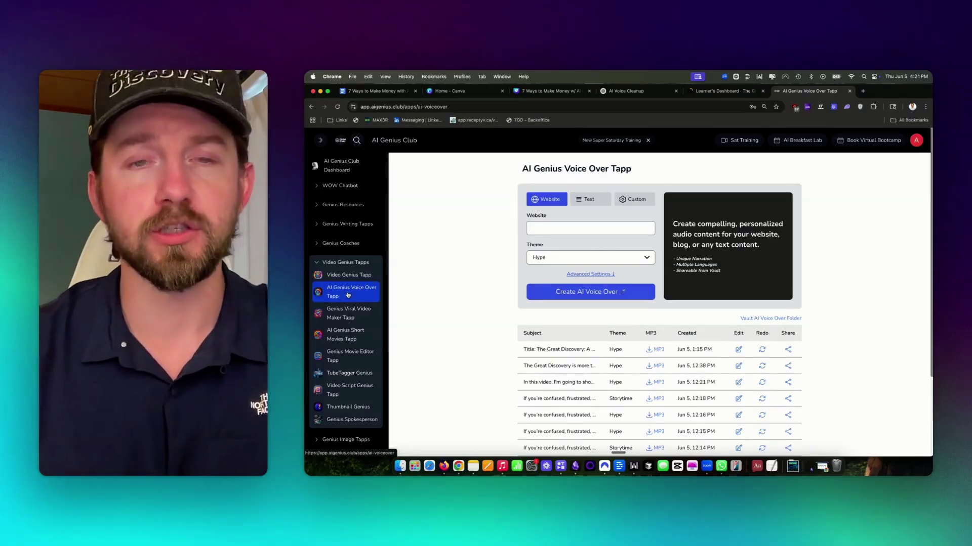
- Switch to a Custom voice-over and copy the cleaned ebook text from the Google Doc
{"action": "left_click", "coordinate": [643, 202]}
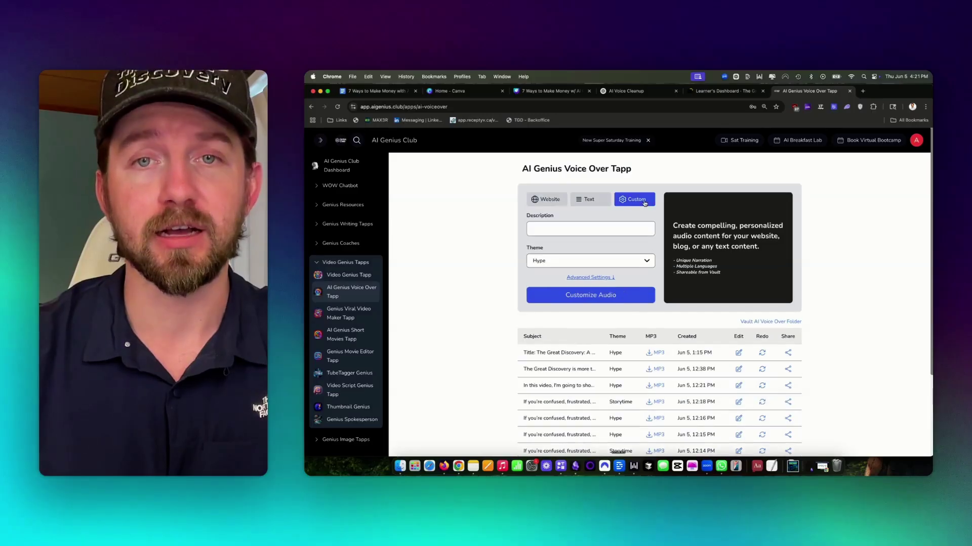
{"action": "left_click", "coordinate": [403, 91]}
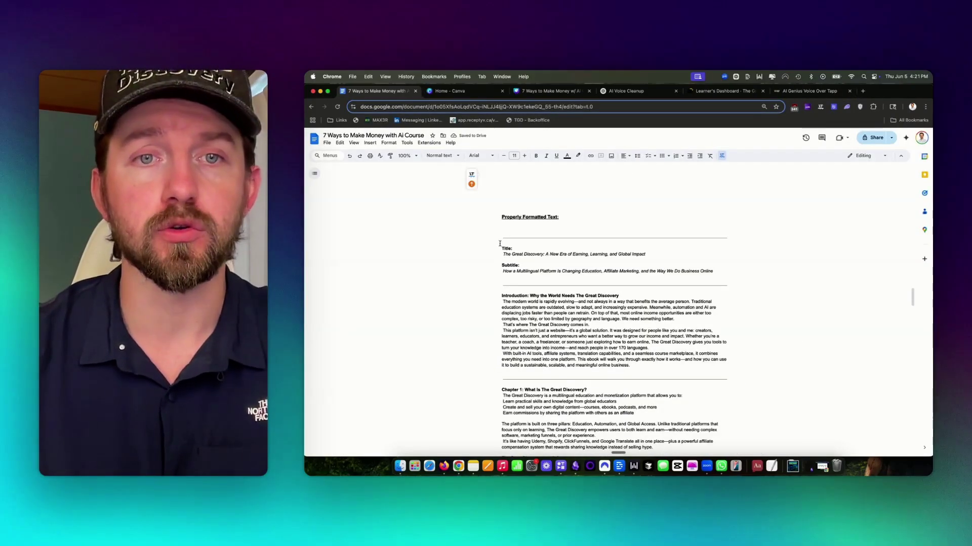
{"action": "left_click_drag", "start_coordinate": [501, 236], "coordinate": [561, 379]}
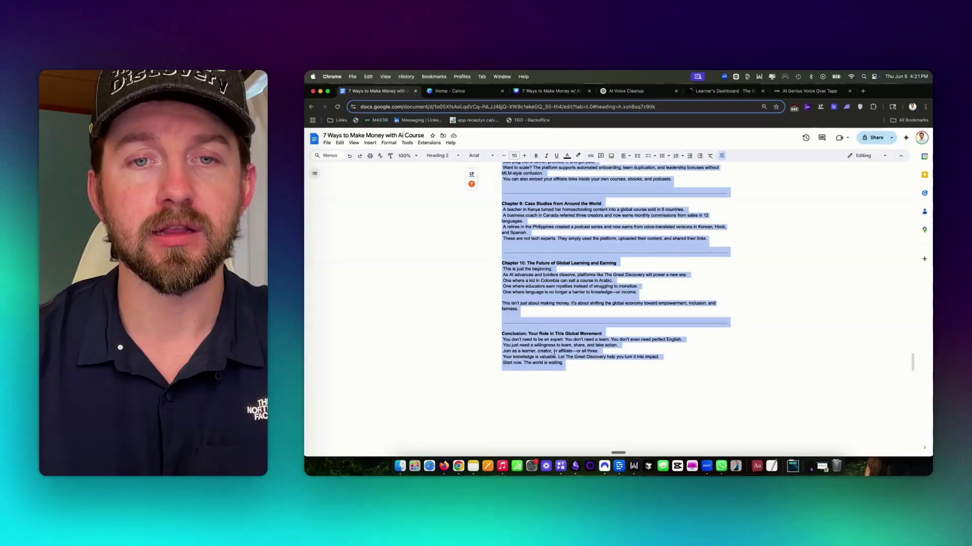
{"action": "right_click", "coordinate": [575, 282]}
{"action": "left_click", "coordinate": [575, 192]}
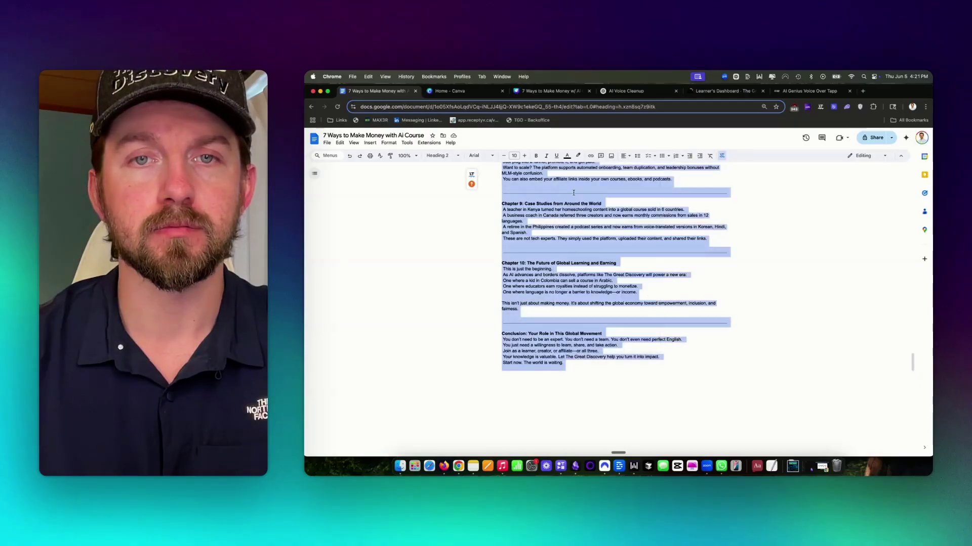
- Paste the cleaned ebook text into the voice-over Description field
{"action": "key", "text": "super+9"}
{"action": "left_click", "coordinate": [573, 228]}
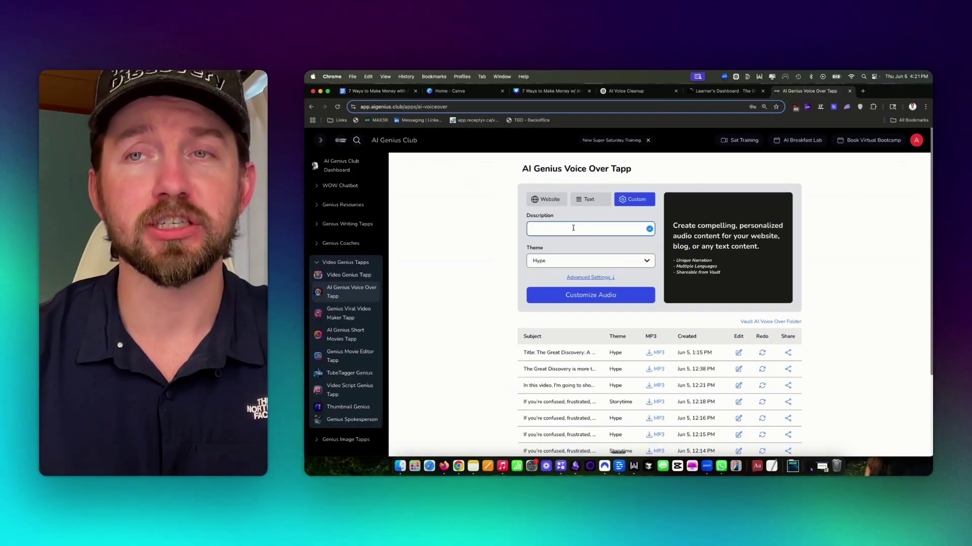
{"action": "key", "text": "super+v"}
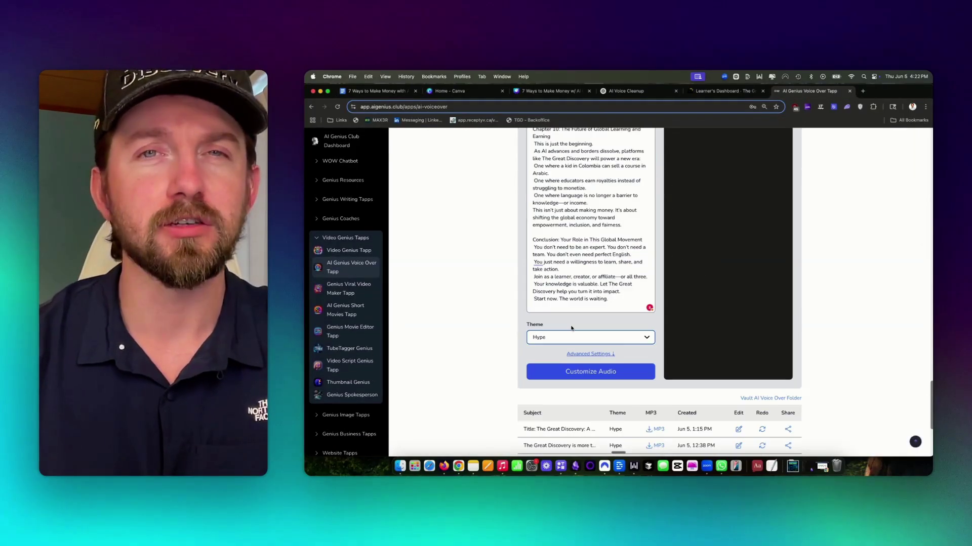
{"action": "left_click", "coordinate": [571, 337]}
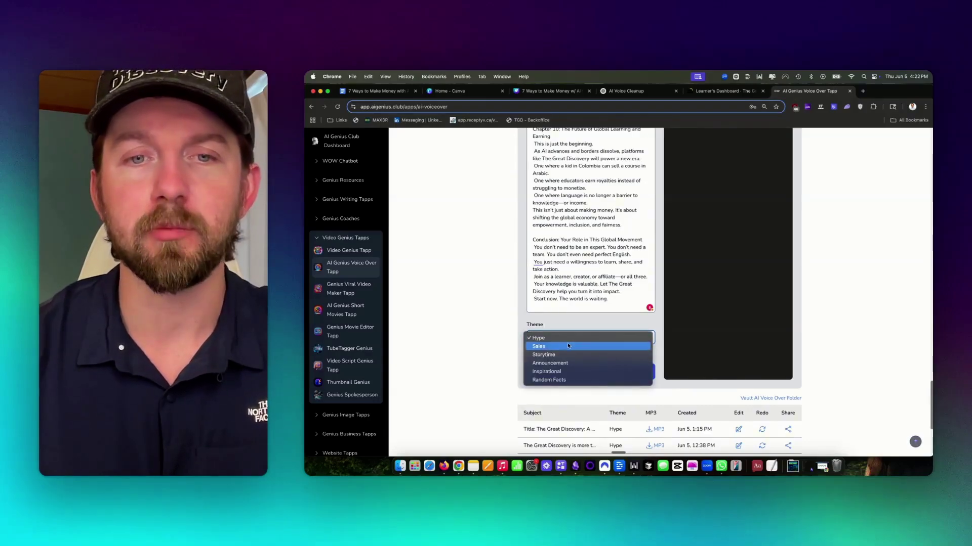
- Set the theme to Sales and keep English as the narration language in Advanced Settings
{"action": "left_click", "coordinate": [568, 346]}
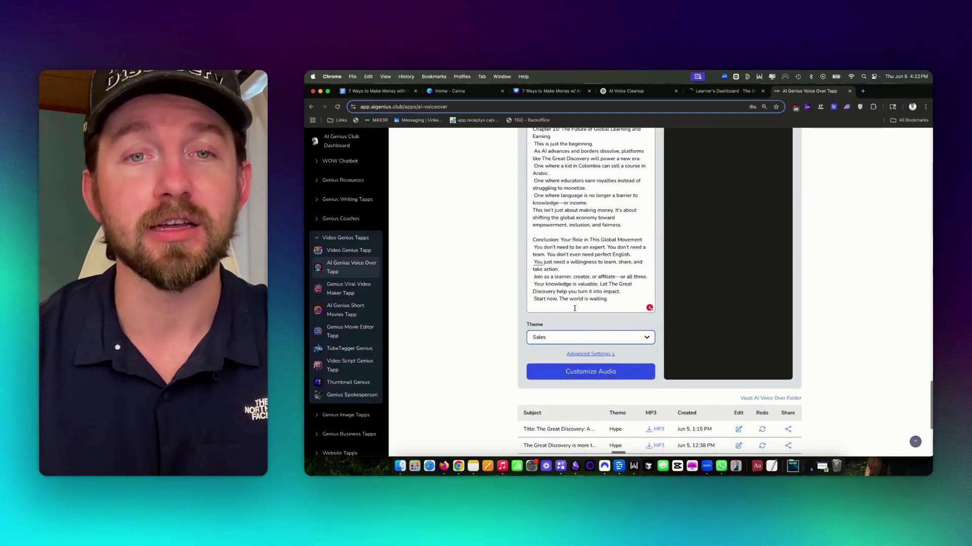
{"action": "left_click", "coordinate": [591, 355]}
{"action": "scroll", "coordinate": [591, 355], "scroll_direction": "down", "scroll_amount": 1}
{"action": "scroll", "coordinate": [591, 354], "scroll_direction": "down", "scroll_amount": 2}
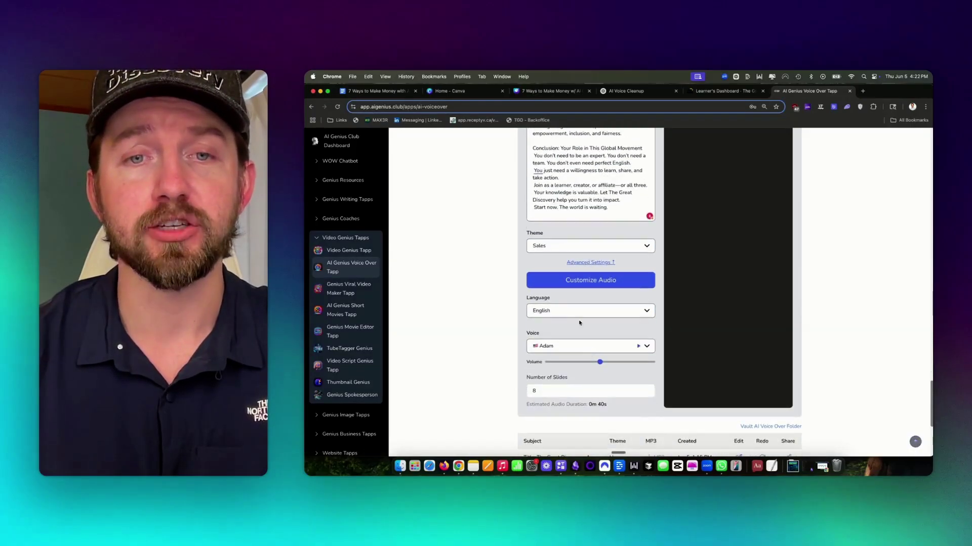
{"action": "left_click", "coordinate": [578, 312]}
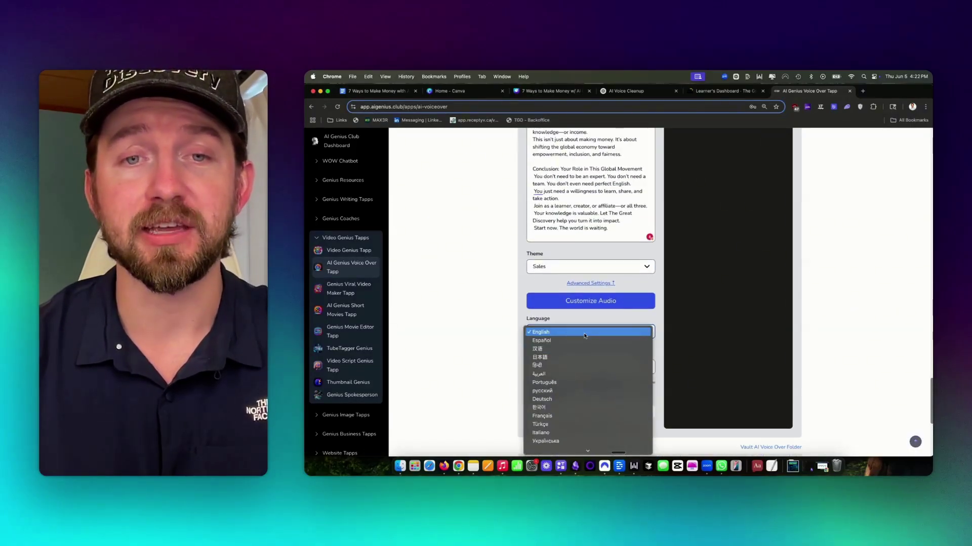
{"action": "left_click", "coordinate": [584, 336]}
- Preview the Emily, Adam and Charlotte voices, then choose Grace as narrator
{"action": "left_click", "coordinate": [583, 367]}
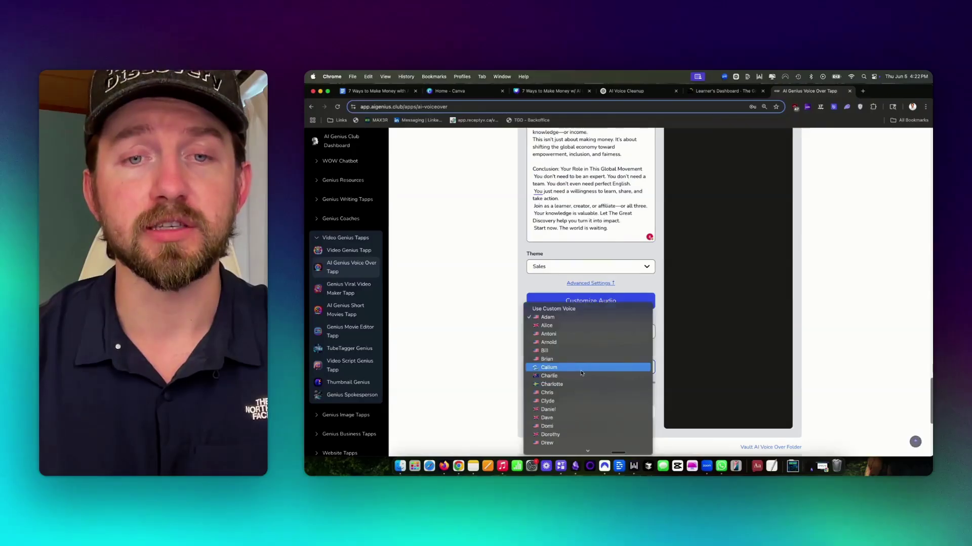
{"action": "scroll", "coordinate": [581, 372], "scroll_direction": "down", "scroll_amount": 2}
{"action": "scroll", "coordinate": [582, 373], "scroll_direction": "down", "scroll_amount": 3}
{"action": "scroll", "coordinate": [582, 371], "scroll_direction": "down", "scroll_amount": 3}
{"action": "scroll", "coordinate": [581, 372], "scroll_direction": "down", "scroll_amount": 2}
{"action": "scroll", "coordinate": [580, 371], "scroll_direction": "up", "scroll_amount": 1}
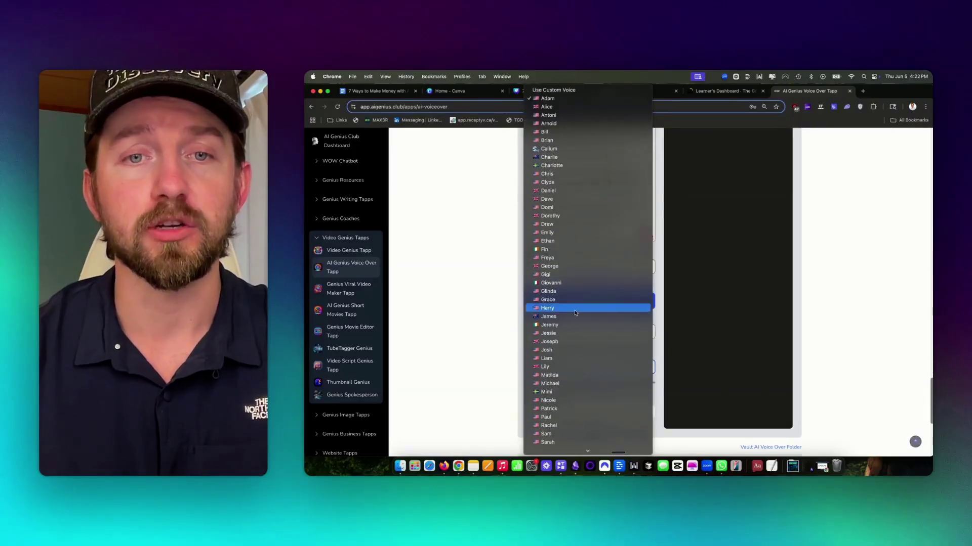
{"action": "left_click", "coordinate": [552, 233]}
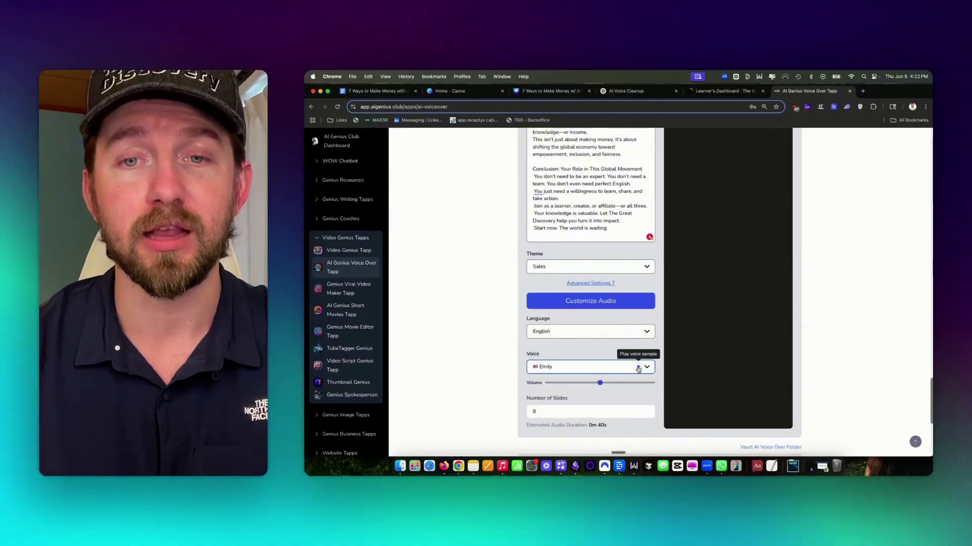
{"action": "left_click", "coordinate": [638, 368]}
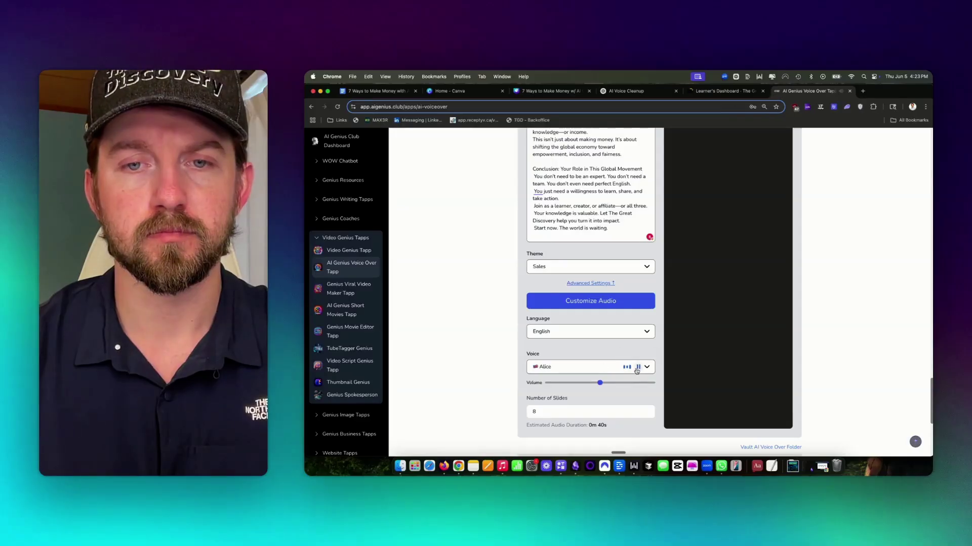
{"action": "left_click", "coordinate": [637, 368]}
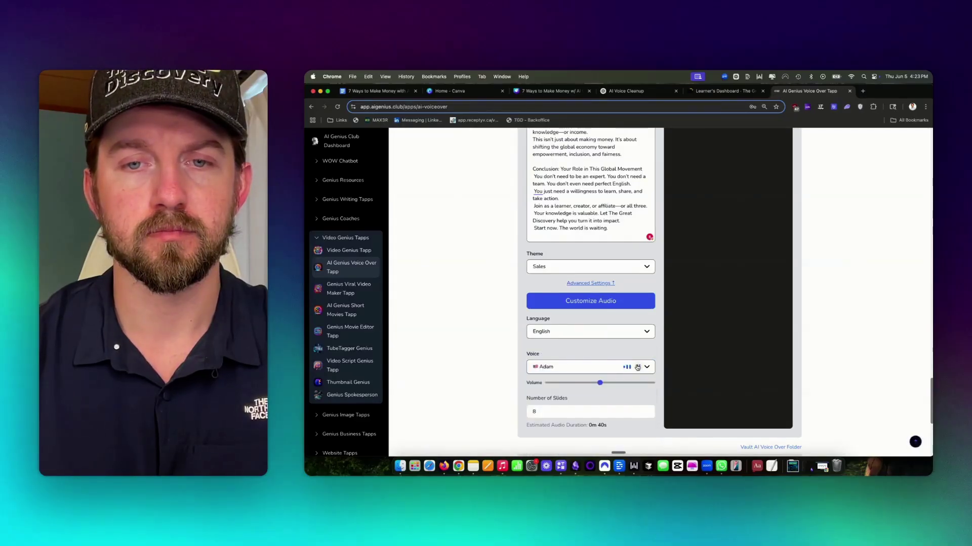
{"action": "left_click", "coordinate": [638, 368]}
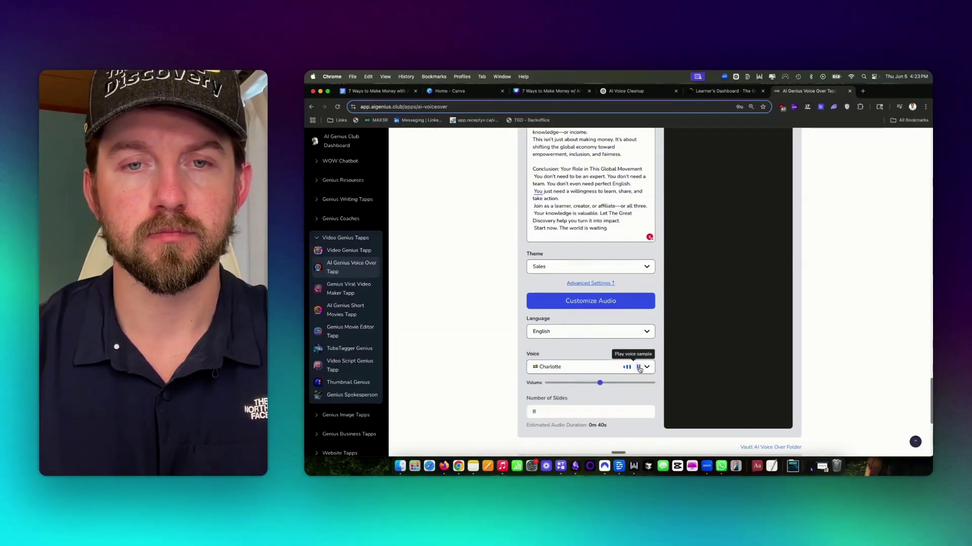
{"action": "left_click", "coordinate": [633, 368]}
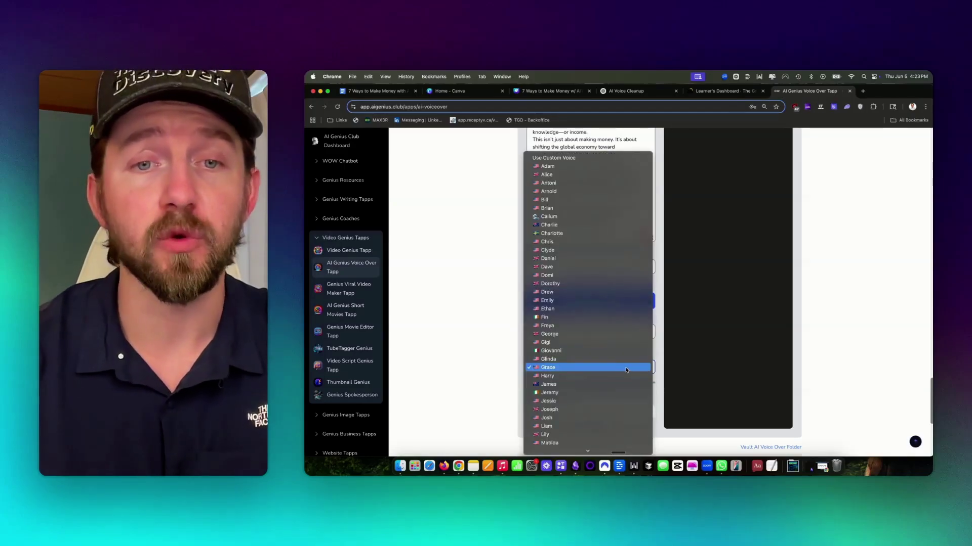
{"action": "left_click", "coordinate": [627, 370]}
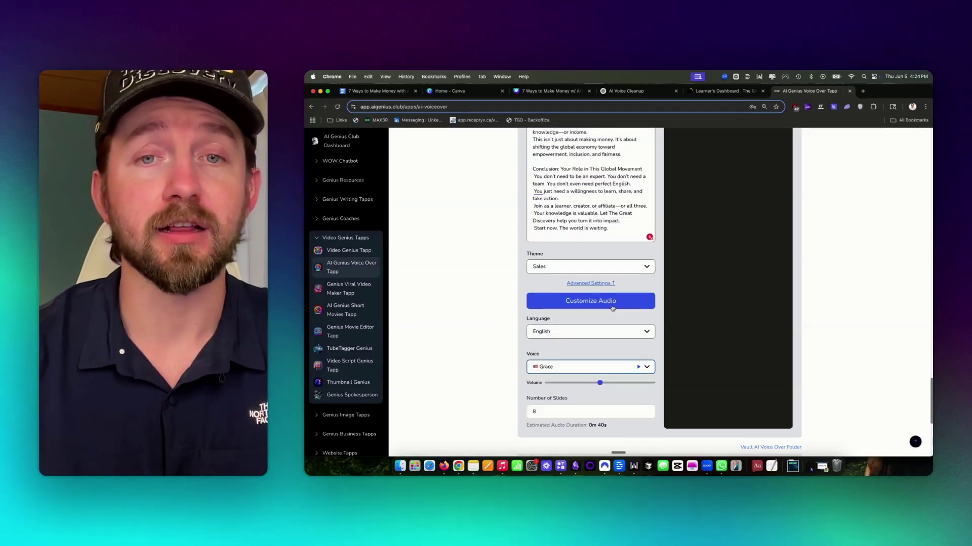
- Paste the audiobook script into Scene 1 of the Customize Audio editor
{"action": "left_click", "coordinate": [613, 304]}
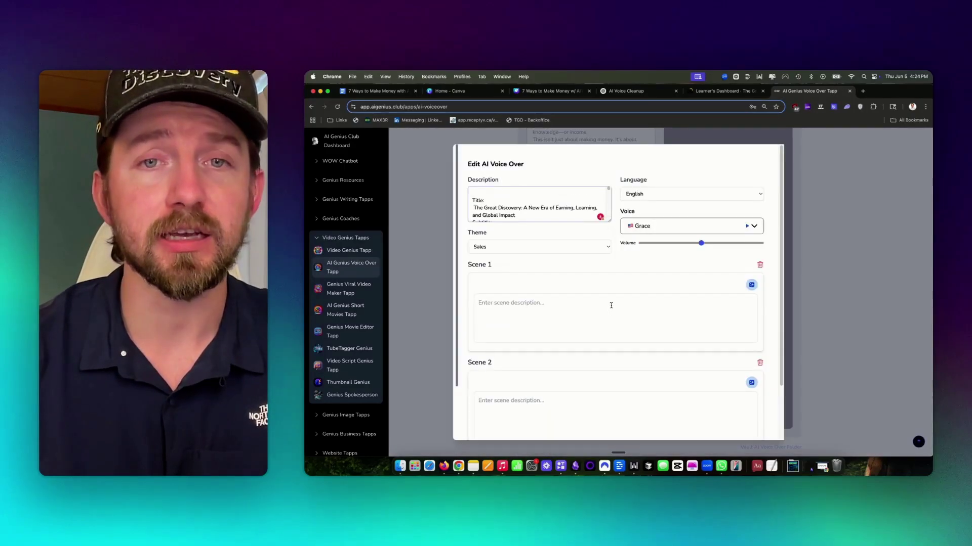
{"action": "left_click", "coordinate": [610, 305]}
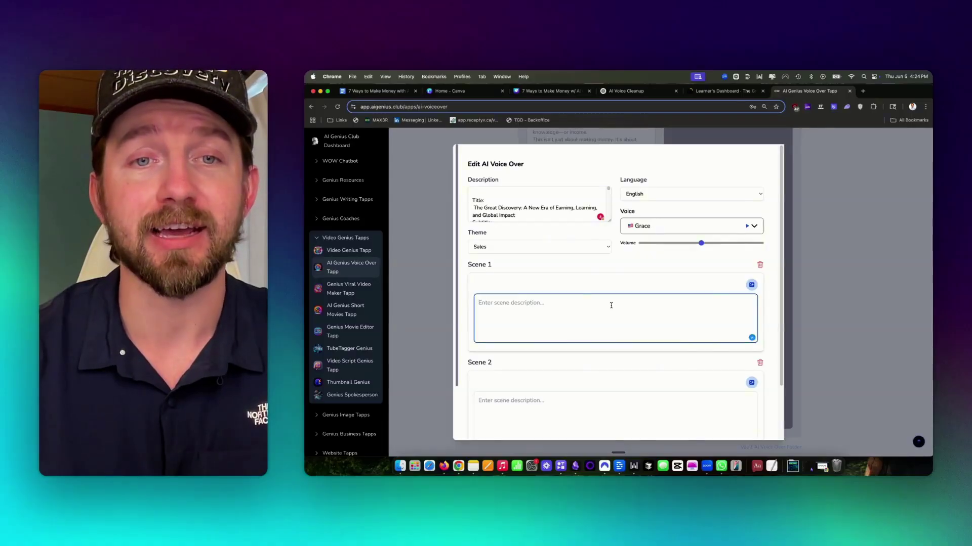
{"action": "key", "text": "super+v"}
{"action": "scroll", "coordinate": [593, 280], "scroll_direction": "down", "scroll_amount": 2}
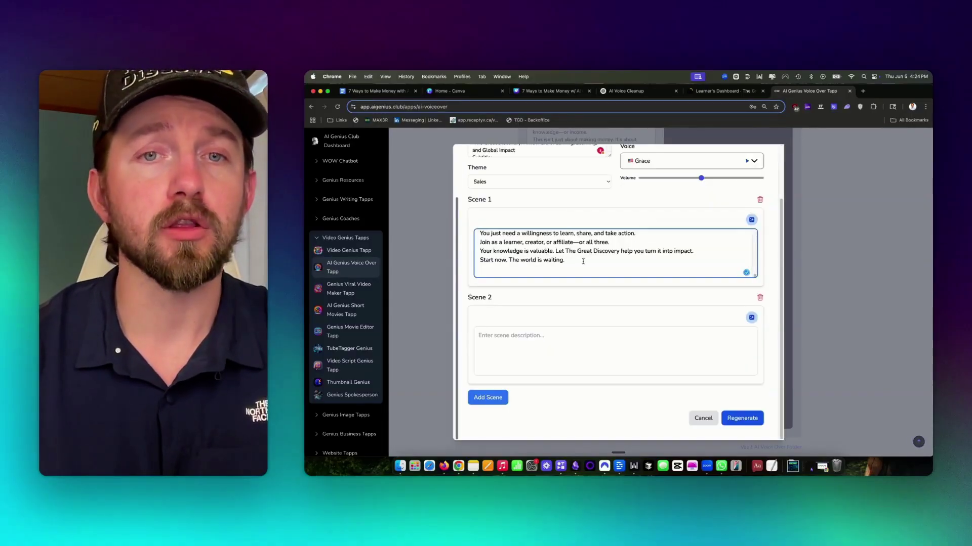
{"action": "scroll", "coordinate": [583, 261], "scroll_direction": "up", "scroll_amount": 3}
{"action": "scroll", "coordinate": [583, 262], "scroll_direction": "up", "scroll_amount": 3}
{"action": "scroll", "coordinate": [581, 261], "scroll_direction": "up", "scroll_amount": 3}
{"action": "scroll", "coordinate": [539, 263], "scroll_direction": "up", "scroll_amount": 3}
{"action": "scroll", "coordinate": [528, 259], "scroll_direction": "up", "scroll_amount": 3}
{"action": "scroll", "coordinate": [513, 250], "scroll_direction": "up", "scroll_amount": 3}
{"action": "scroll", "coordinate": [512, 251], "scroll_direction": "down", "scroll_amount": 5}
{"action": "scroll", "coordinate": [514, 258], "scroll_direction": "down", "scroll_amount": 5}
{"action": "scroll", "coordinate": [514, 273], "scroll_direction": "down", "scroll_amount": 5}
- Cut the latter half of the script from Scene 1 and paste it into Scene 2
{"action": "key", "text": "super+a"}
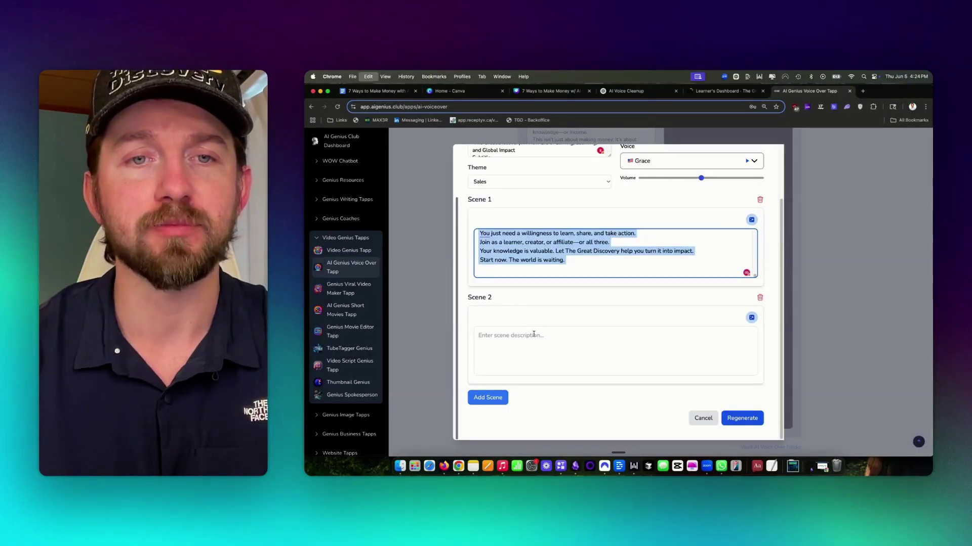
{"action": "key", "text": "super+x"}
{"action": "left_click", "coordinate": [533, 335]}
{"action": "key", "text": "super+v"}
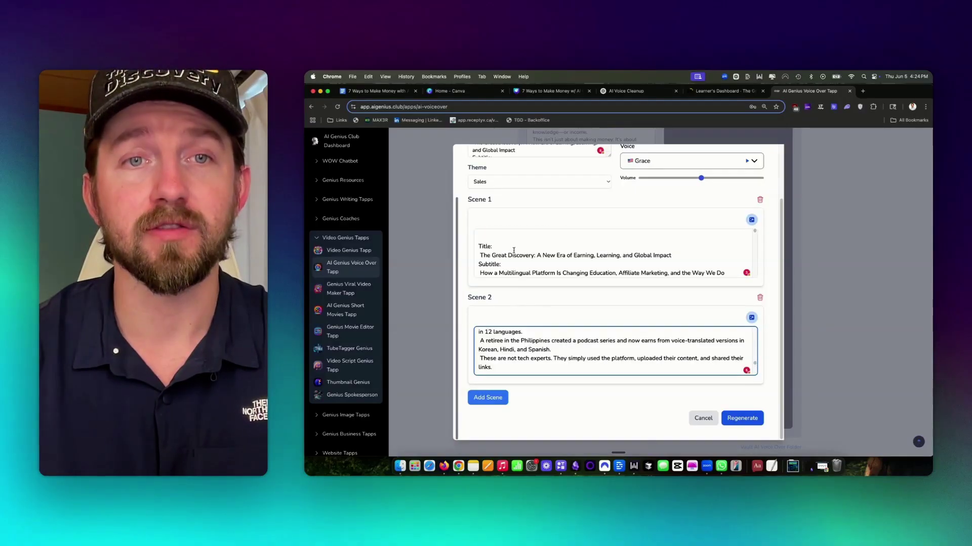
{"action": "scroll", "coordinate": [511, 256], "scroll_direction": "down", "scroll_amount": 5}
{"action": "scroll", "coordinate": [511, 255], "scroll_direction": "down", "scroll_amount": 5}
{"action": "scroll", "coordinate": [511, 256], "scroll_direction": "down", "scroll_amount": 5}
{"action": "scroll", "coordinate": [511, 256], "scroll_direction": "down", "scroll_amount": 5}
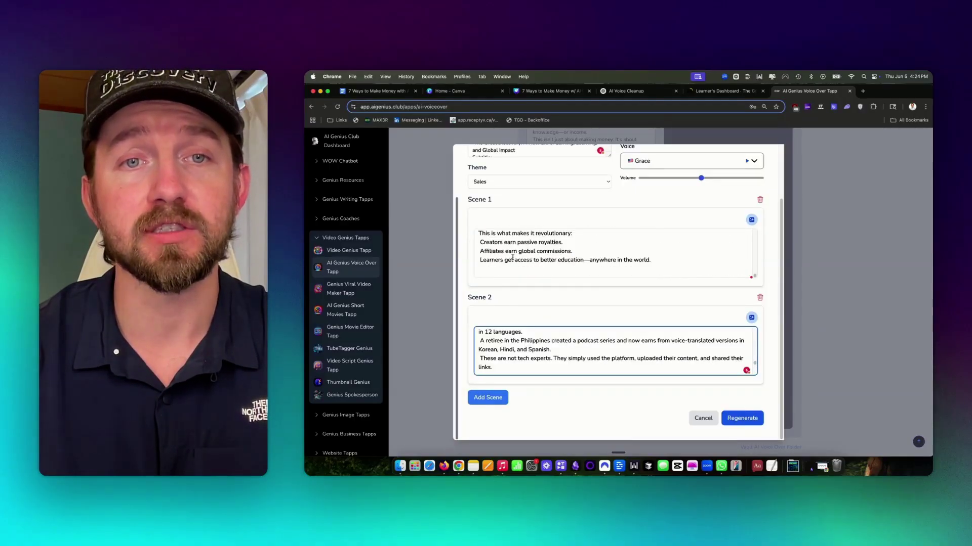
{"action": "scroll", "coordinate": [503, 343], "scroll_direction": "down", "scroll_amount": 3}
{"action": "scroll", "coordinate": [502, 343], "scroll_direction": "down", "scroll_amount": 3}
{"action": "scroll", "coordinate": [503, 343], "scroll_direction": "down", "scroll_amount": 3}
{"action": "scroll", "coordinate": [503, 343], "scroll_direction": "down", "scroll_amount": 3}
{"action": "scroll", "coordinate": [503, 343], "scroll_direction": "down", "scroll_amount": 3}
{"action": "scroll", "coordinate": [507, 350], "scroll_direction": "down", "scroll_amount": 3}
{"action": "scroll", "coordinate": [512, 358], "scroll_direction": "down", "scroll_amount": 2}
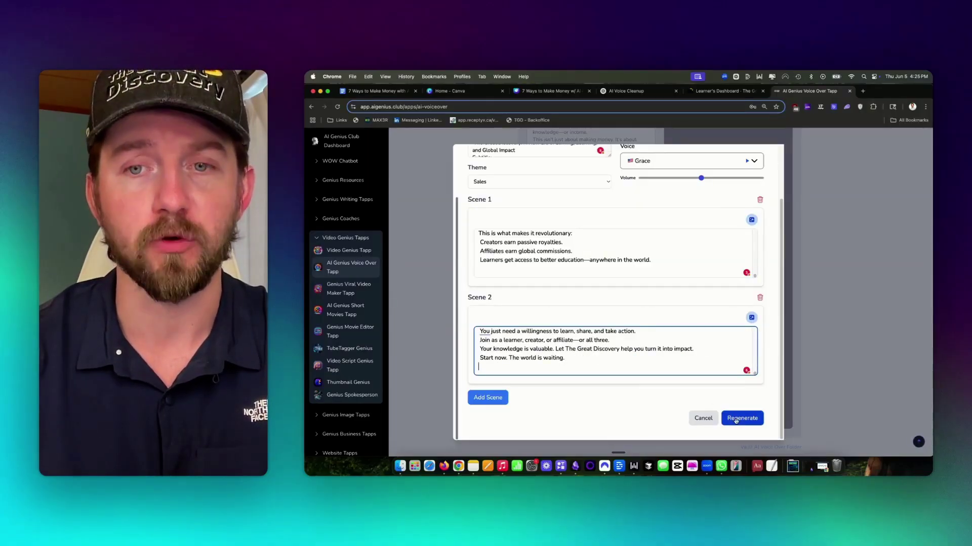
- Regenerate the two-scene voice-over and preview the top recording in the history
{"action": "left_click", "coordinate": [736, 419]}
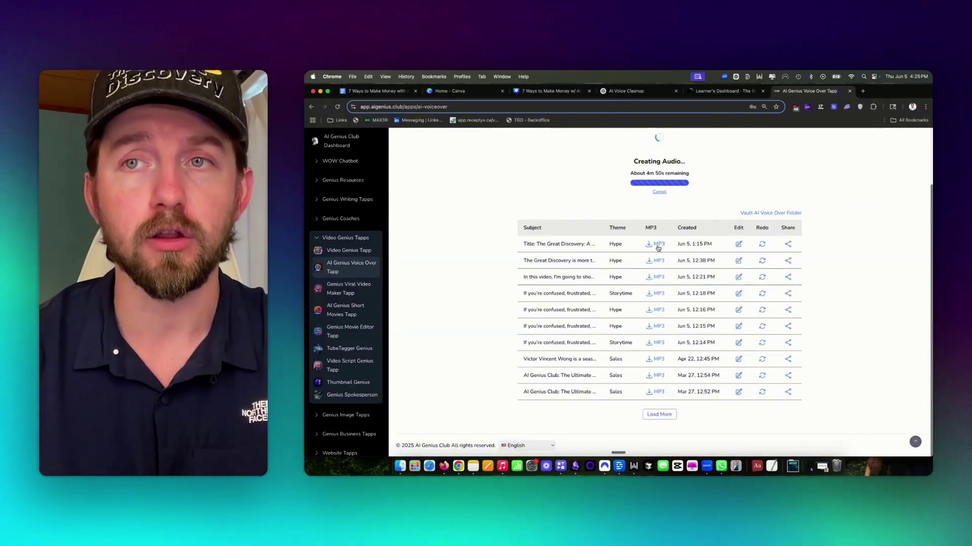
{"action": "left_click", "coordinate": [657, 248]}
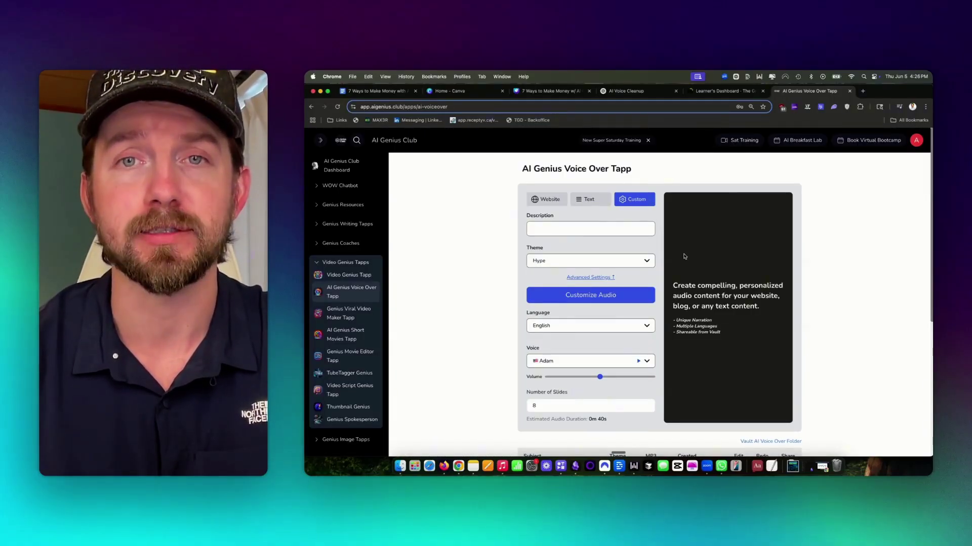
{"action": "scroll", "coordinate": [628, 351], "scroll_direction": "down", "scroll_amount": 3}
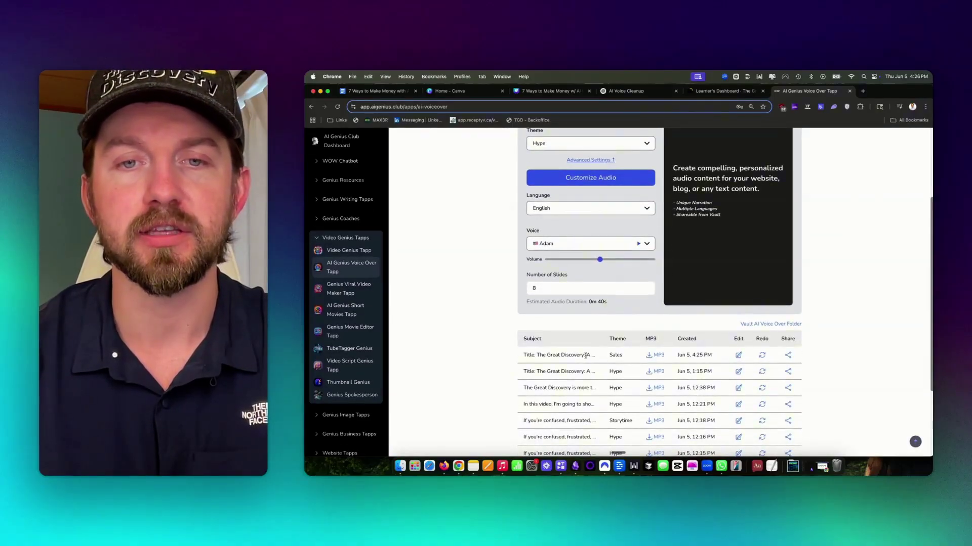
- Play the newest Sales recording's MP3 preview, then pause it
{"action": "left_click", "coordinate": [653, 356]}
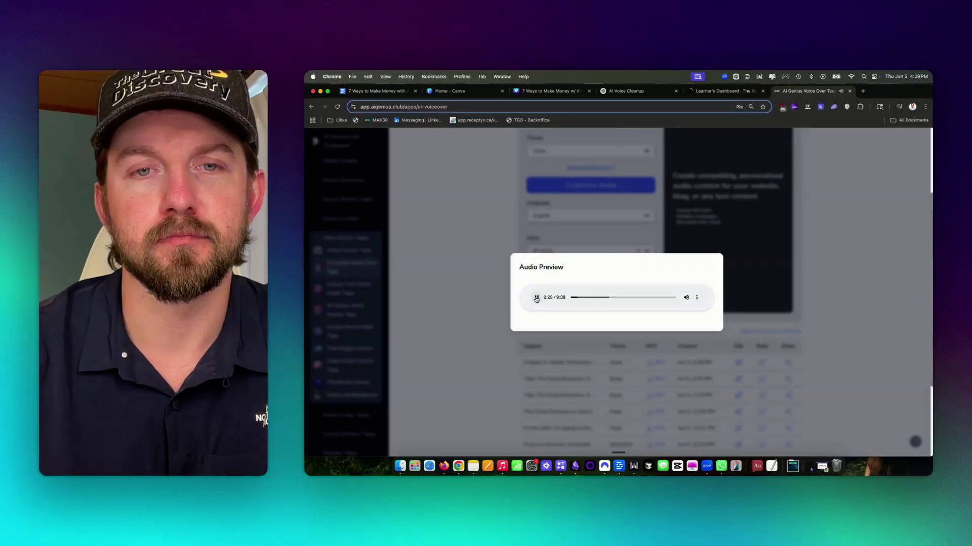
{"action": "left_click", "coordinate": [536, 298]}
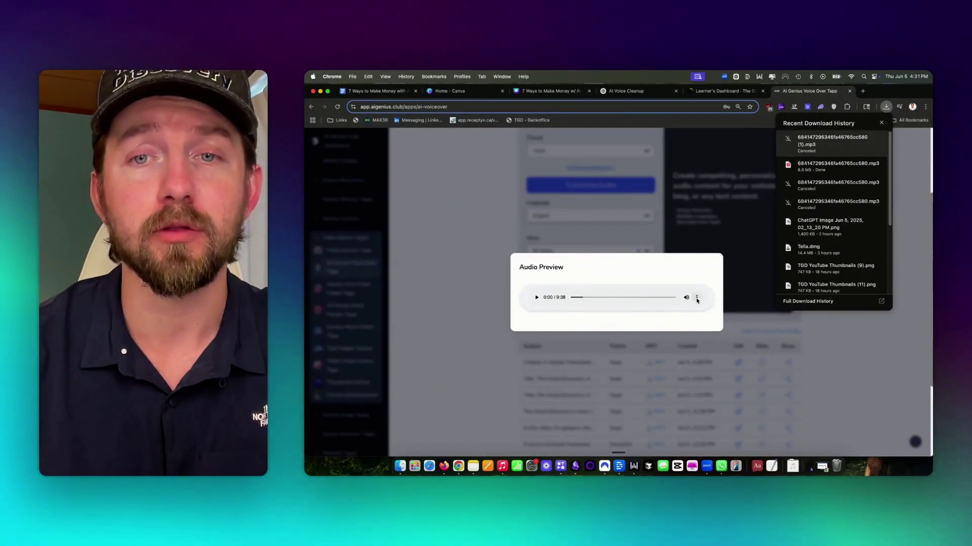
- Download the new voice-over MP3 from the audio player's options menu
{"action": "left_click", "coordinate": [697, 298]}
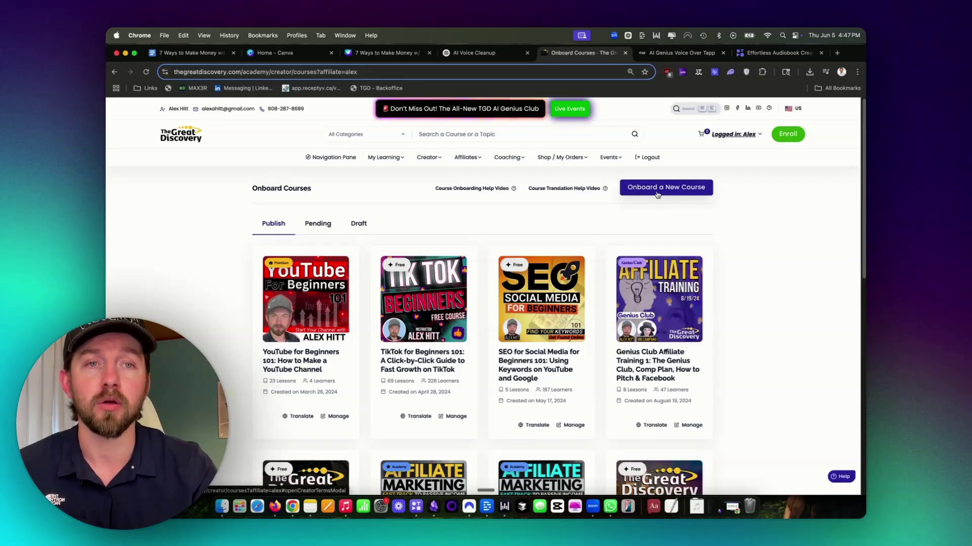
- Onboard a new course titled 'The Great Discovery Blueprint: Learn, Earn, and Impact Globally with AI'
{"action": "left_click", "coordinate": [658, 195]}
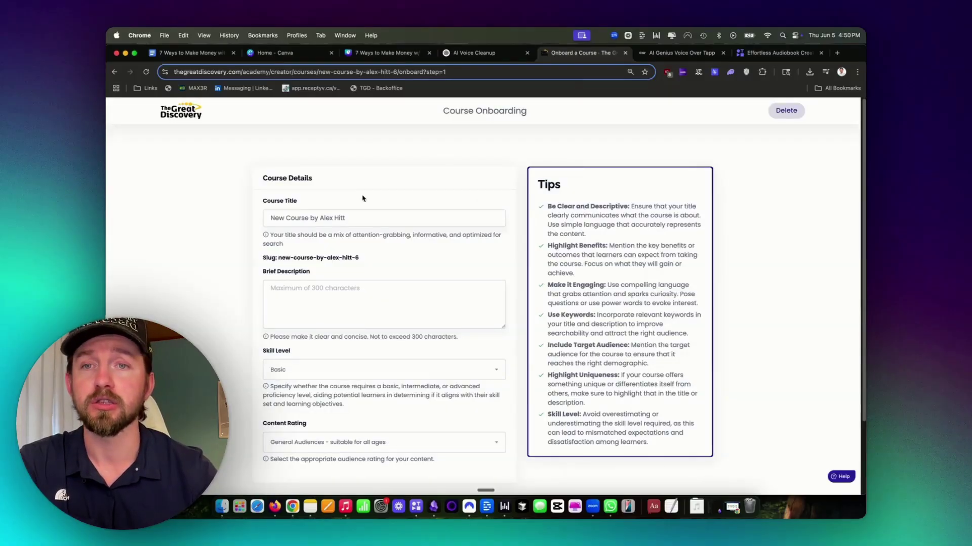
{"action": "triple_click", "coordinate": [363, 215]}
{"action": "type", "text": "The Great Discovery Blueprint: Learn, Earn, and Impact Globally with AI"}
{"action": "key", "text": "Tab"}
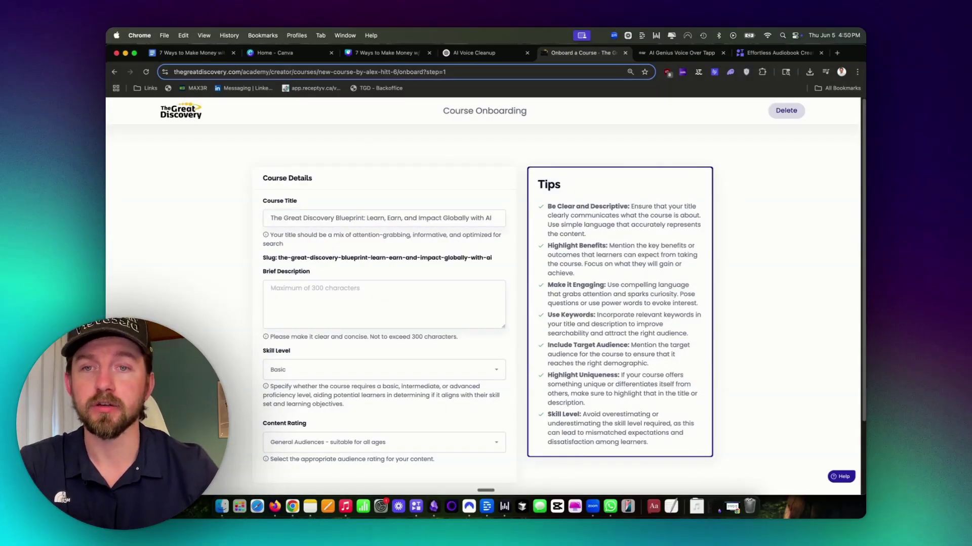
{"action": "type", "text": "Learn how to create, translate, and sell digital content globally using AI. This course shows you how to earn income as a learner, creator, or affiliate on The Great Discovery—no tech skills needed, no language barriers, just one platform to grow your impact and income."}
{"action": "scroll", "coordinate": [387, 322], "scroll_direction": "down", "scroll_amount": 3}
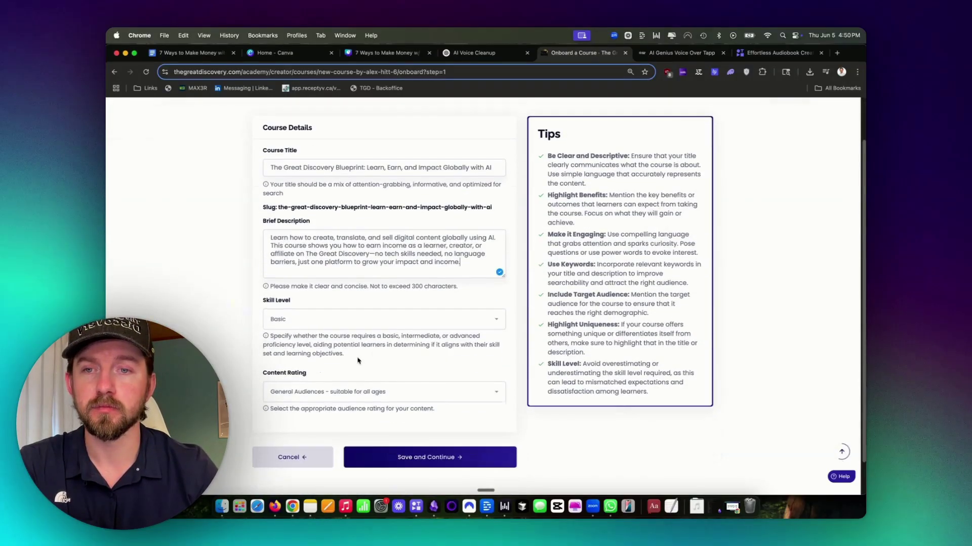
- Keep Basic skill level and General Audiences rating, then save and continue
{"action": "left_click", "coordinate": [339, 324]}
{"action": "left_click", "coordinate": [315, 319]}
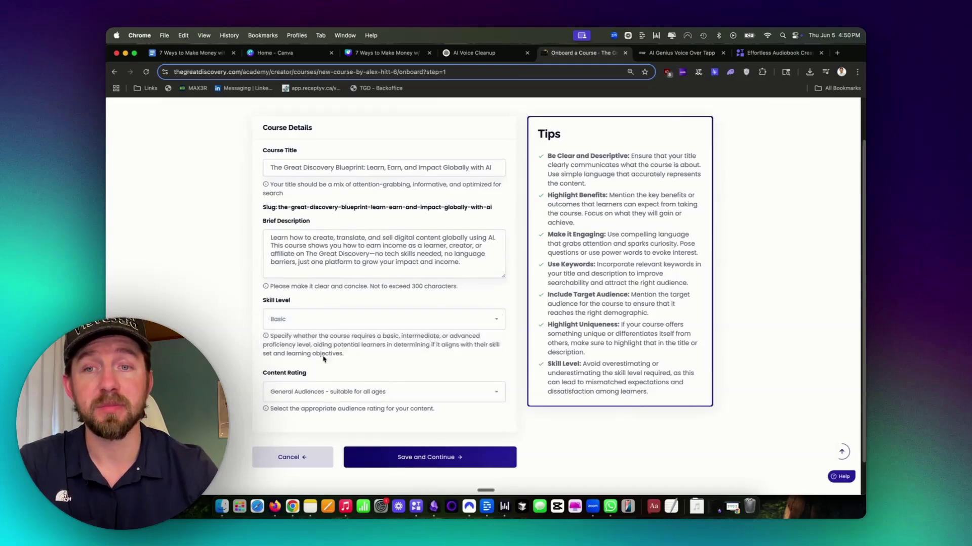
{"action": "left_click", "coordinate": [333, 396]}
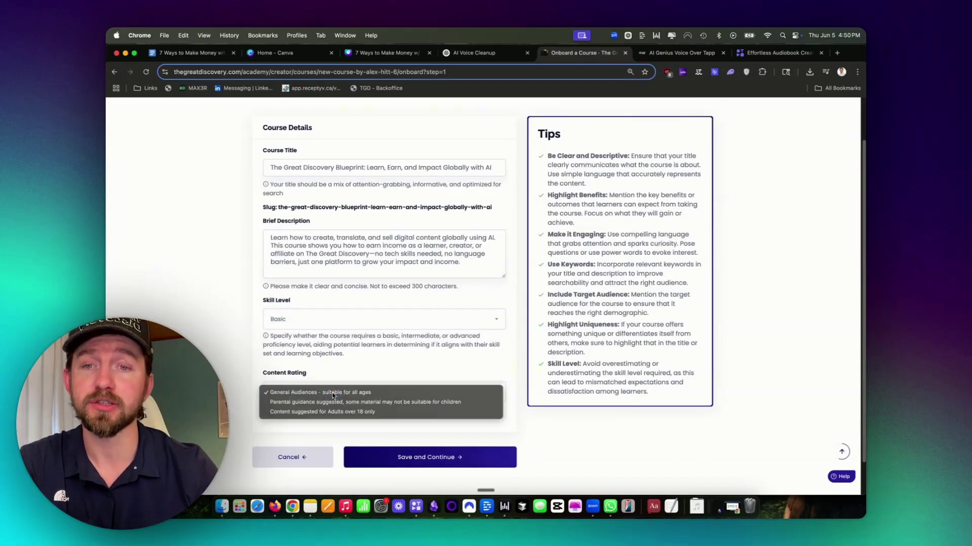
{"action": "left_click", "coordinate": [332, 393]}
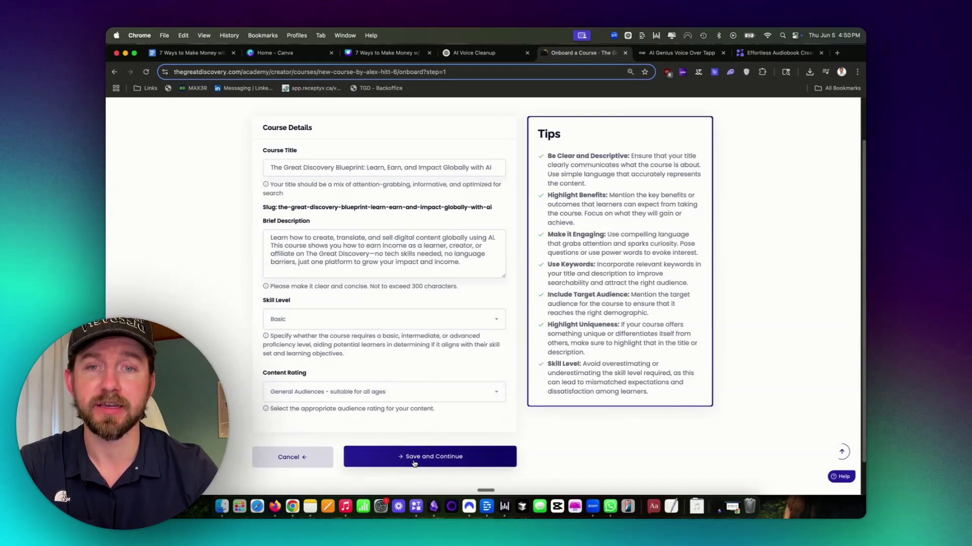
{"action": "left_click", "coordinate": [413, 459]}
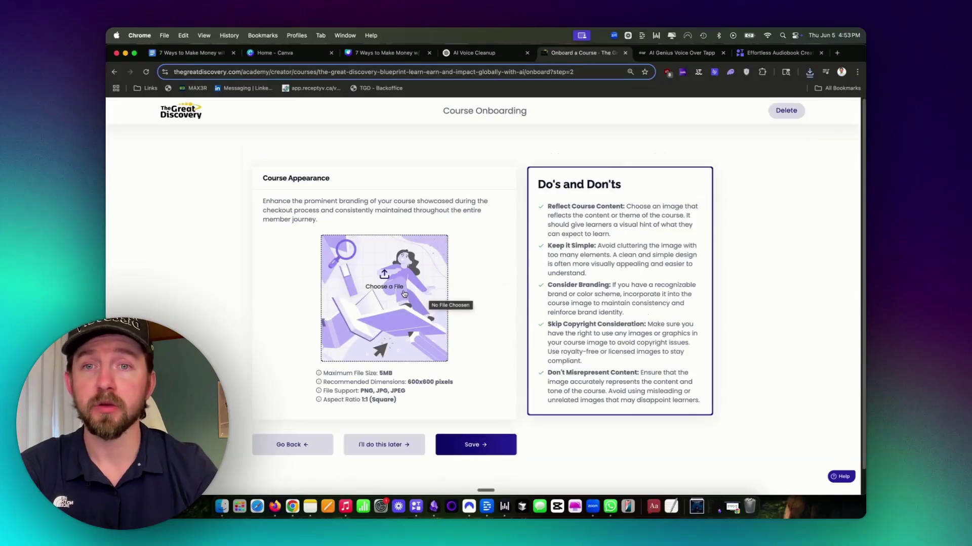
- Upload the Great Discovery Blueprint image from Downloads as the course cover and save it
{"action": "left_click", "coordinate": [414, 294]}
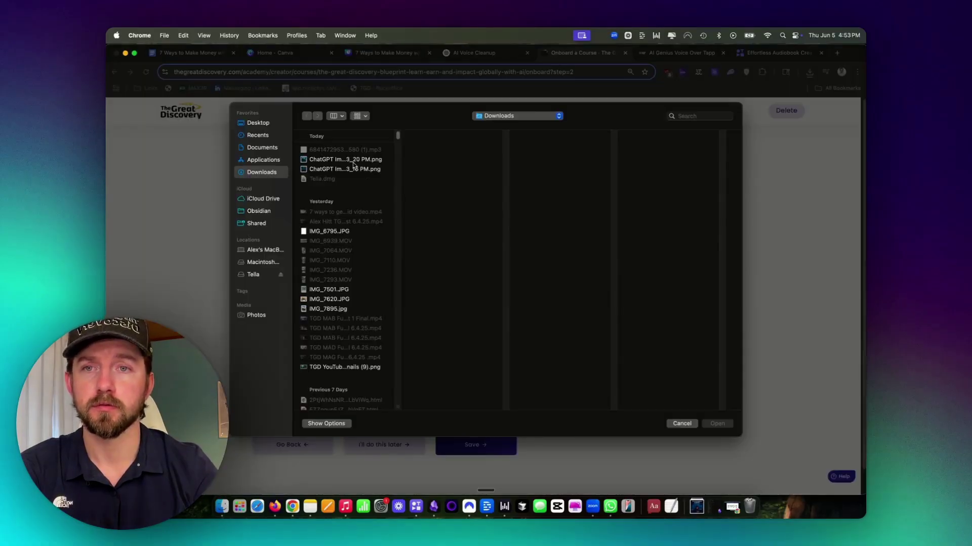
{"action": "double_click", "coordinate": [353, 161]}
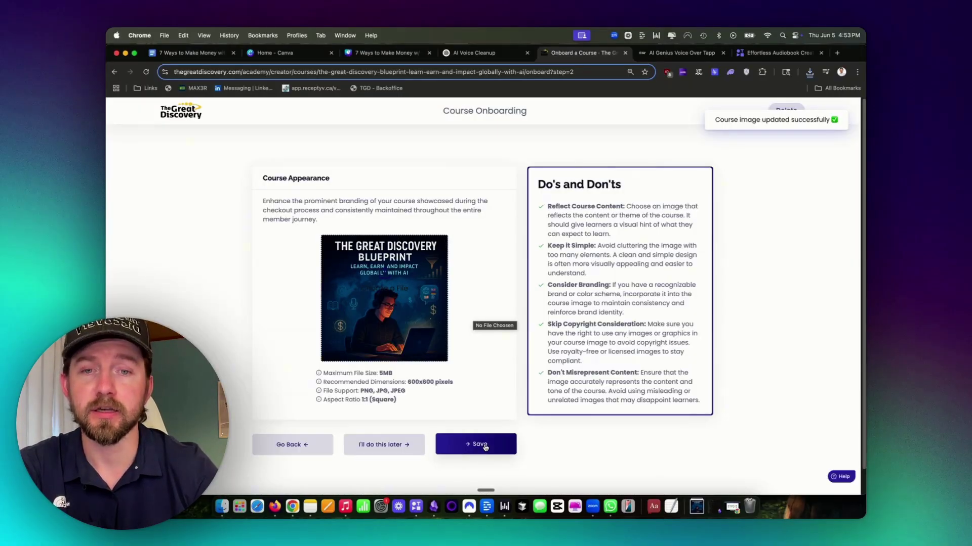
{"action": "left_click", "coordinate": [484, 445]}
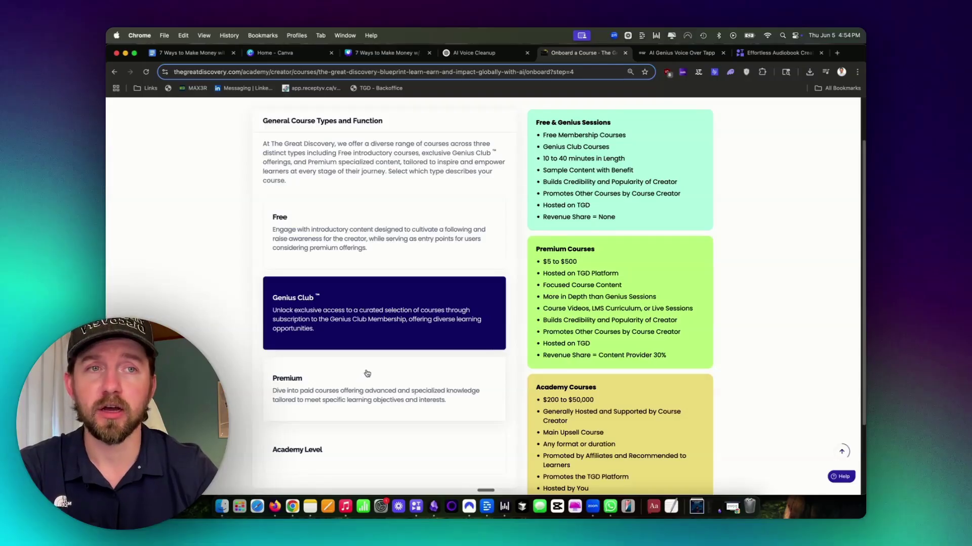
- Choose the Premium course type at a price of 4.99 USD and save it
{"action": "left_click", "coordinate": [343, 391]}
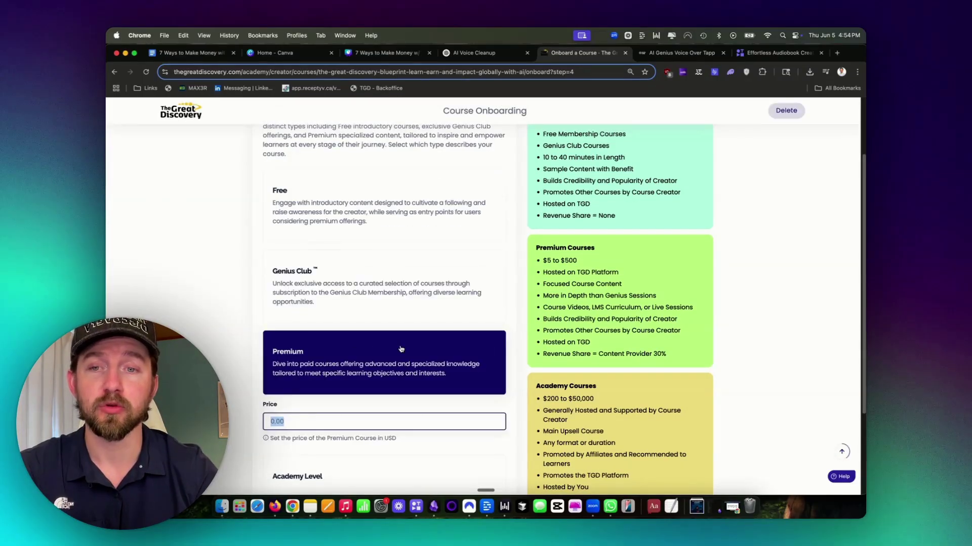
{"action": "type", "text": "4.99"}
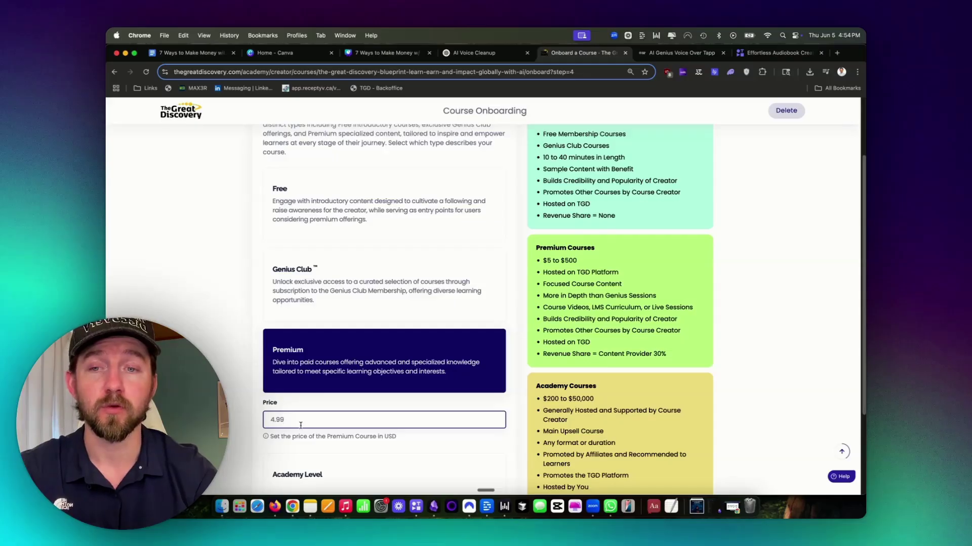
{"action": "scroll", "coordinate": [303, 425], "scroll_direction": "down", "scroll_amount": 3}
{"action": "left_click", "coordinate": [423, 427]}
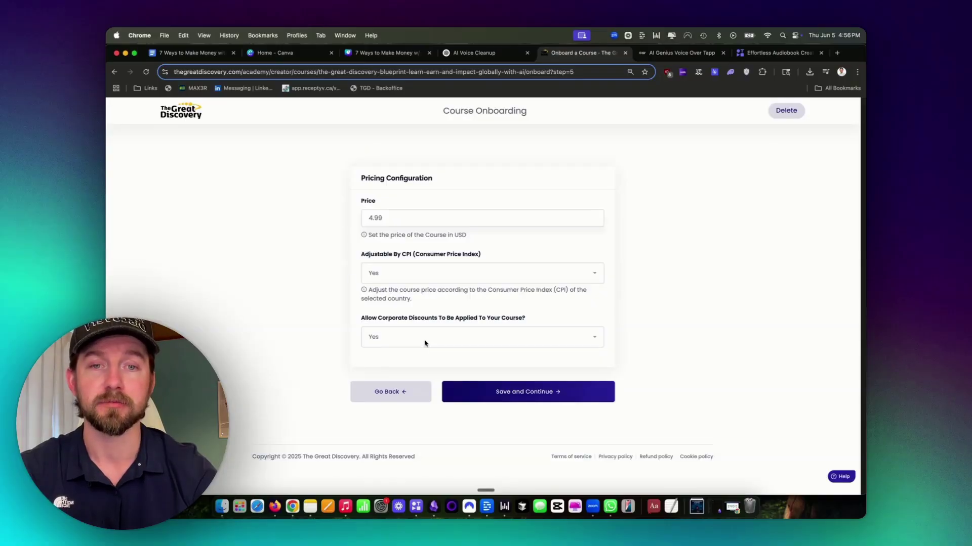
- Accept the pricing configuration, then save AI (Artificial Intelligence) and Network Marketing Mastery as course categories
{"action": "left_click", "coordinate": [507, 400]}
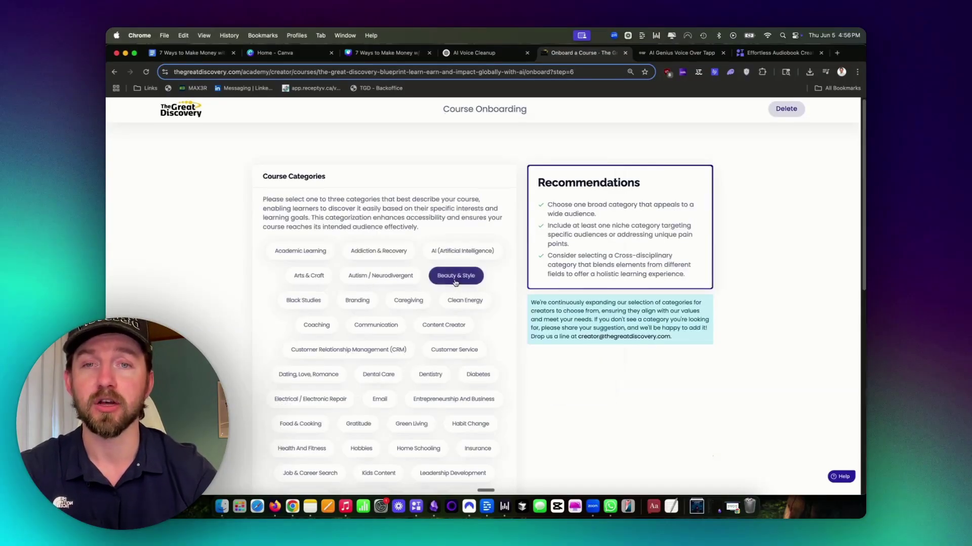
{"action": "left_click", "coordinate": [450, 258]}
{"action": "scroll", "coordinate": [444, 303], "scroll_direction": "down", "scroll_amount": 3}
{"action": "scroll", "coordinate": [438, 336], "scroll_direction": "down", "scroll_amount": 3}
{"action": "scroll", "coordinate": [437, 304], "scroll_direction": "down", "scroll_amount": 6}
{"action": "left_click", "coordinate": [436, 267]}
{"action": "scroll", "coordinate": [438, 342], "scroll_direction": "down", "scroll_amount": 4}
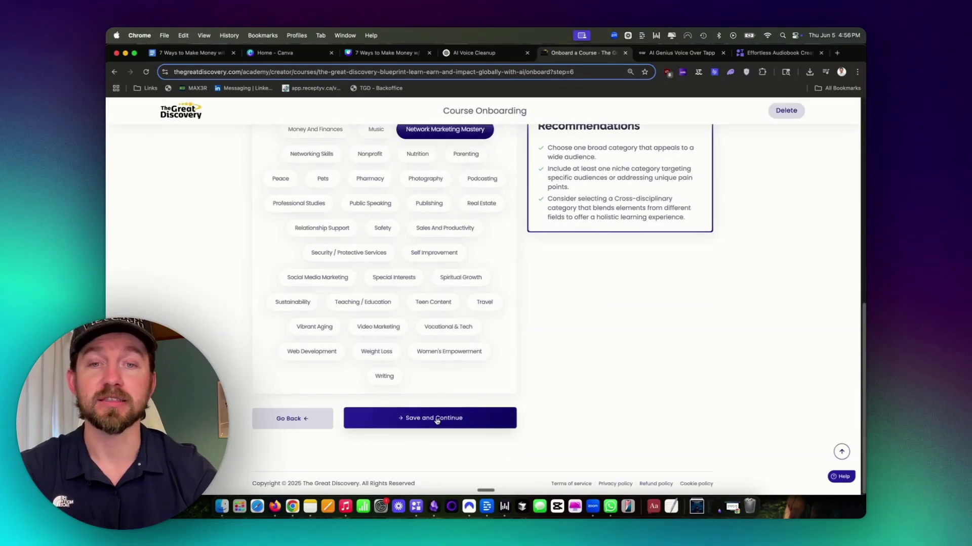
{"action": "left_click", "coordinate": [436, 418]}
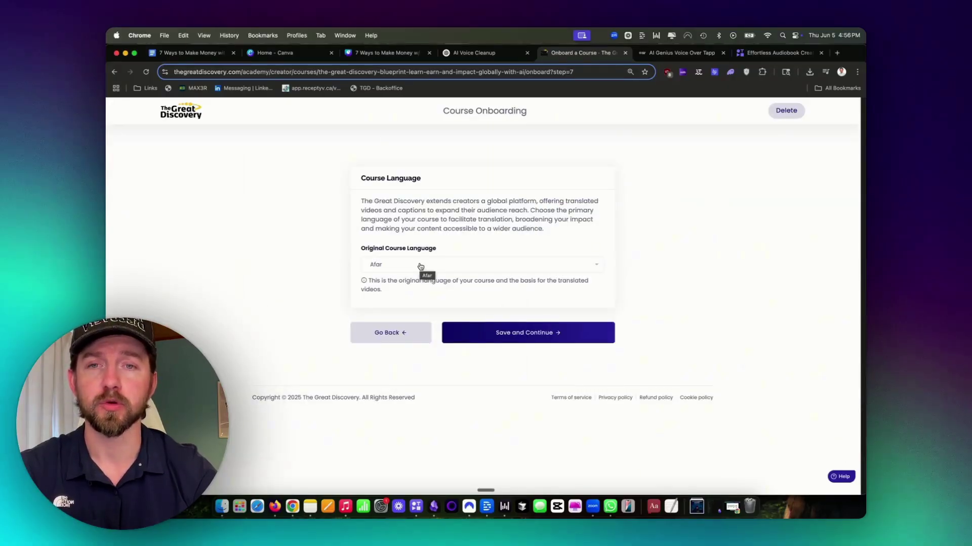
- Save English as the course's original language
{"action": "left_click", "coordinate": [420, 265]}
{"action": "type", "text": "eng"}
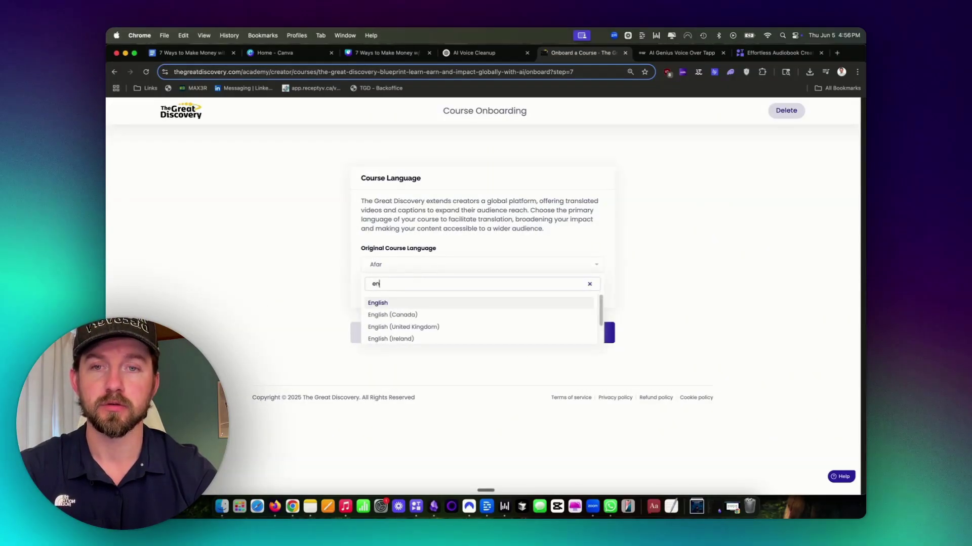
{"action": "left_click", "coordinate": [380, 304]}
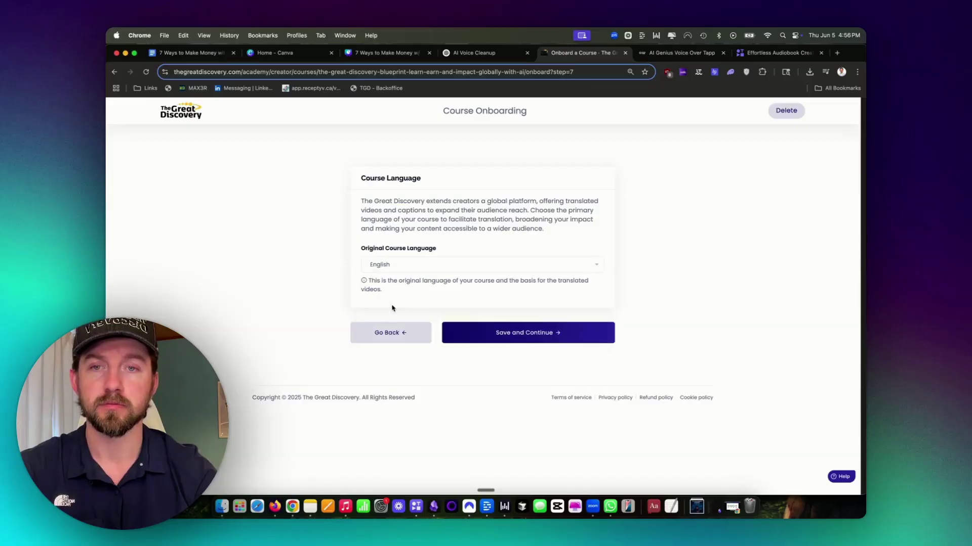
{"action": "left_click", "coordinate": [514, 338]}
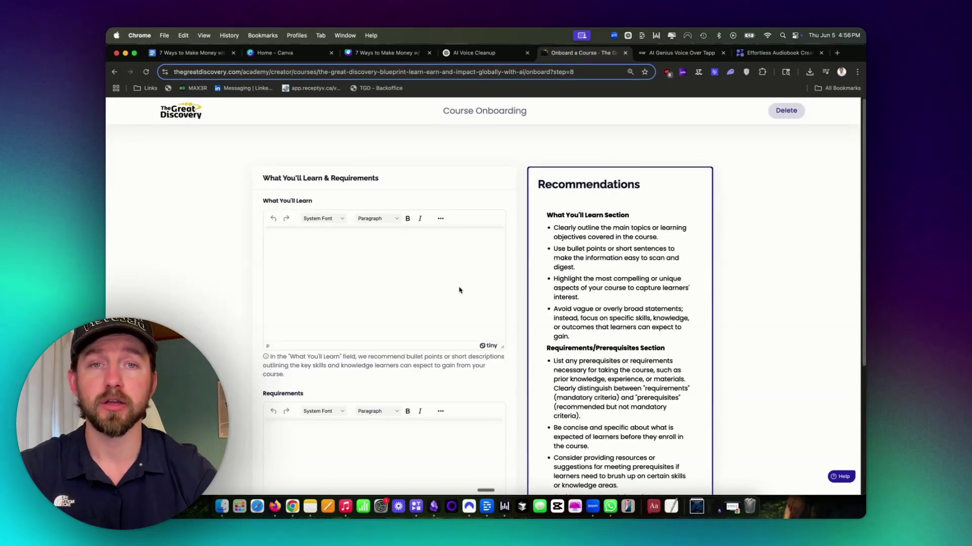
{"action": "scroll", "coordinate": [478, 296], "scroll_direction": "down", "scroll_amount": 1}
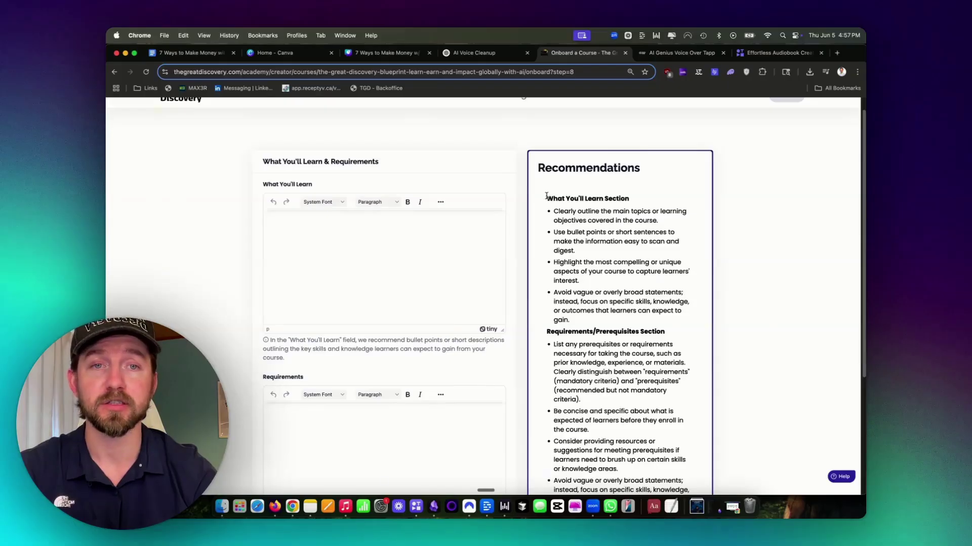
- Paste the course summary into What You'll Learn, enter None as Requirements, and save
{"action": "left_click_drag", "start_coordinate": [545, 196], "coordinate": [620, 448]}
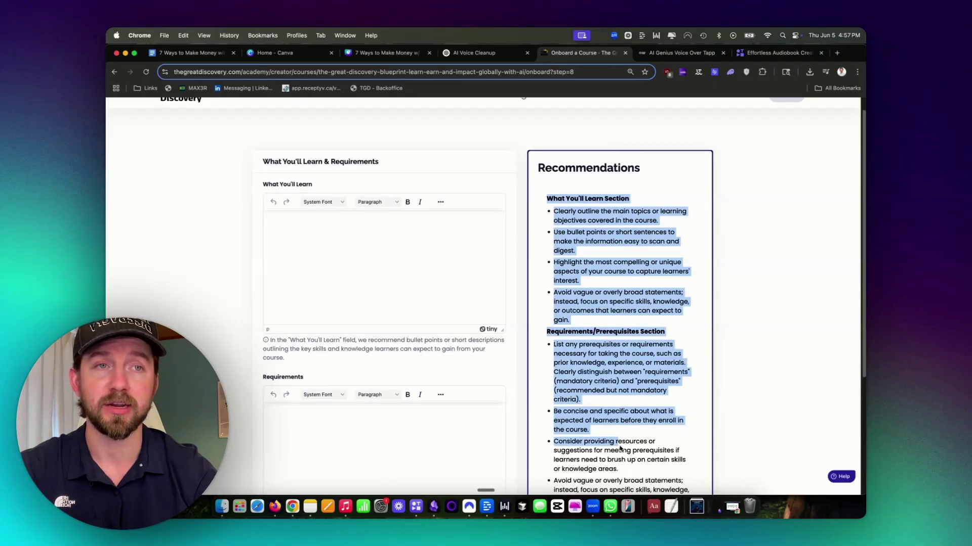
{"action": "left_click", "coordinate": [357, 261]}
{"action": "key", "text": "super+v"}
{"action": "left_click", "coordinate": [372, 298]}
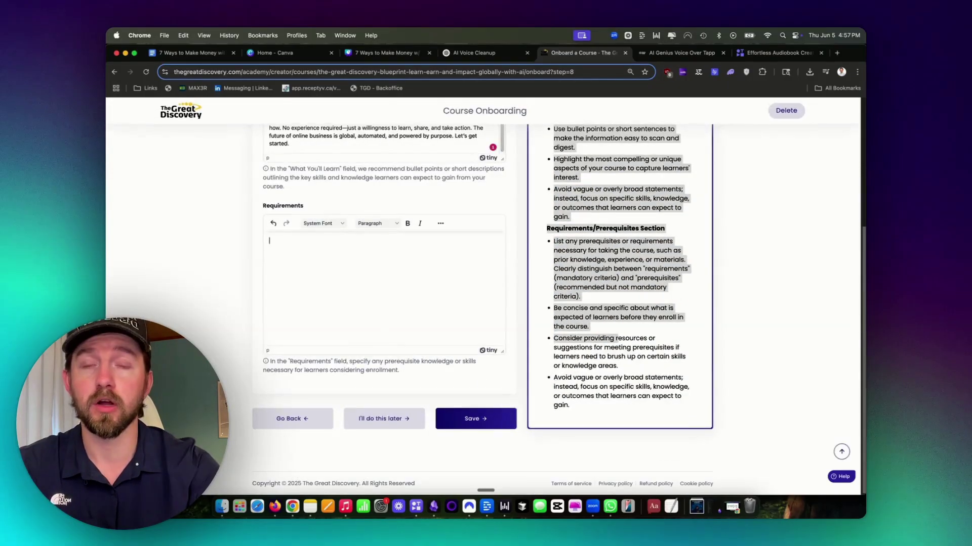
{"action": "type", "text": "None"}
{"action": "left_click", "coordinate": [501, 425]}
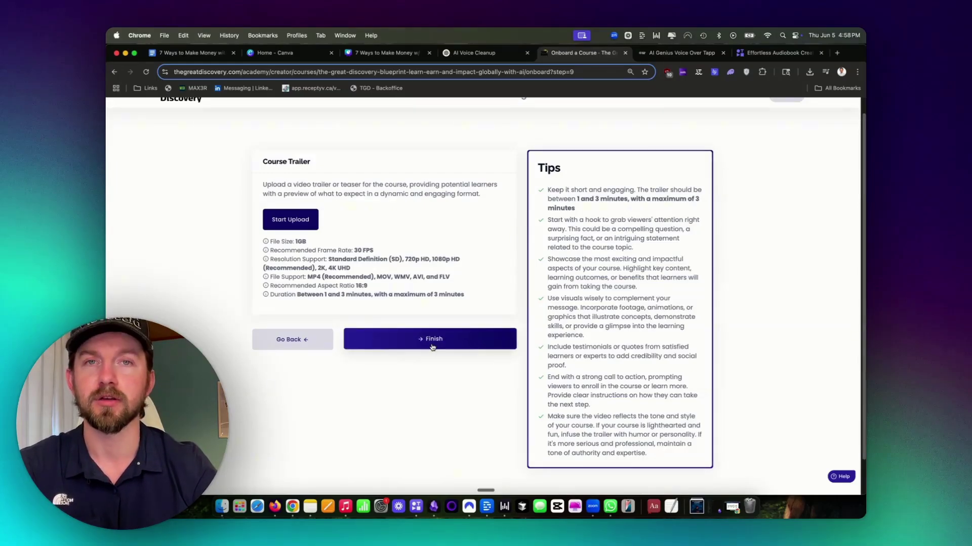
- Finish the Course Trailer step without uploading a trailer
{"action": "left_click", "coordinate": [432, 340]}
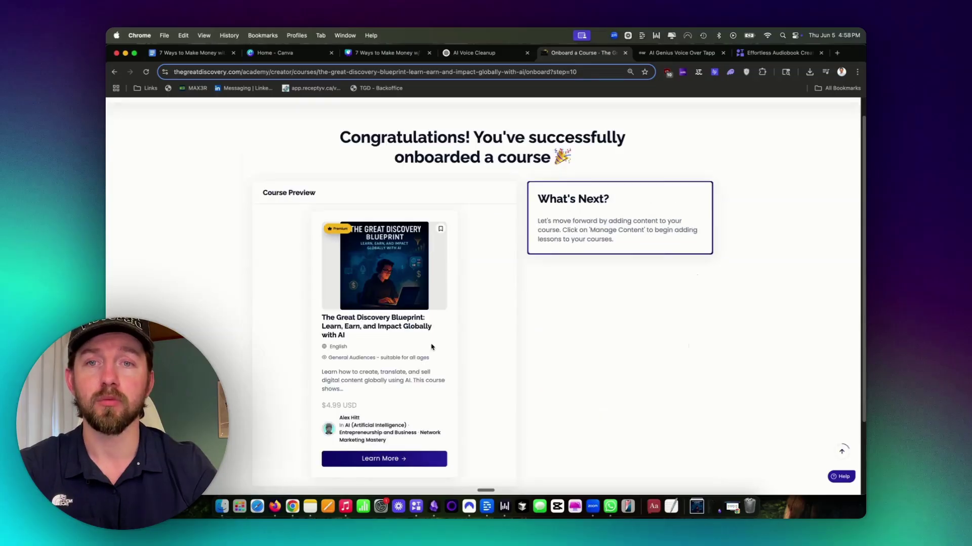
{"action": "scroll", "coordinate": [501, 466], "scroll_direction": "down", "scroll_amount": 3}
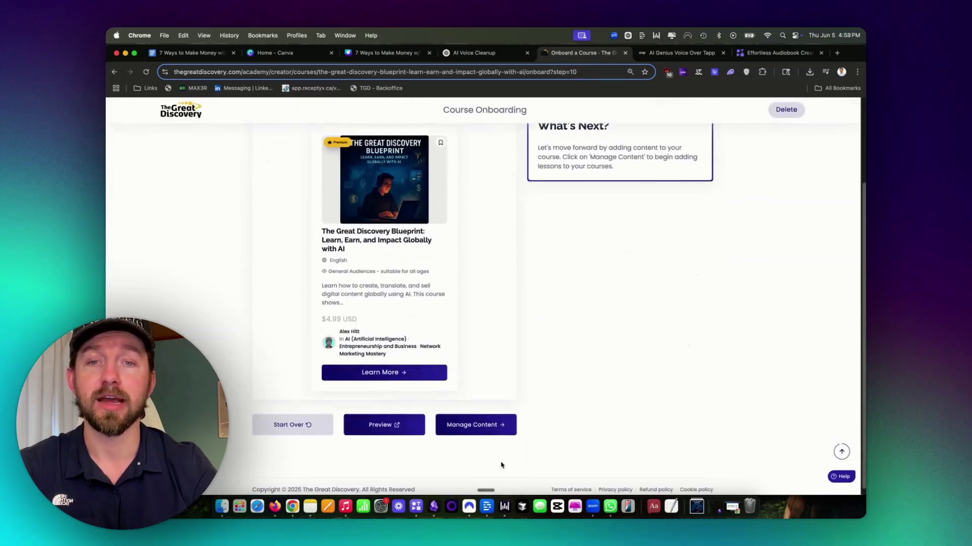
- Add and save a new section titled with the Blueprint course name
{"action": "left_click", "coordinate": [483, 432]}
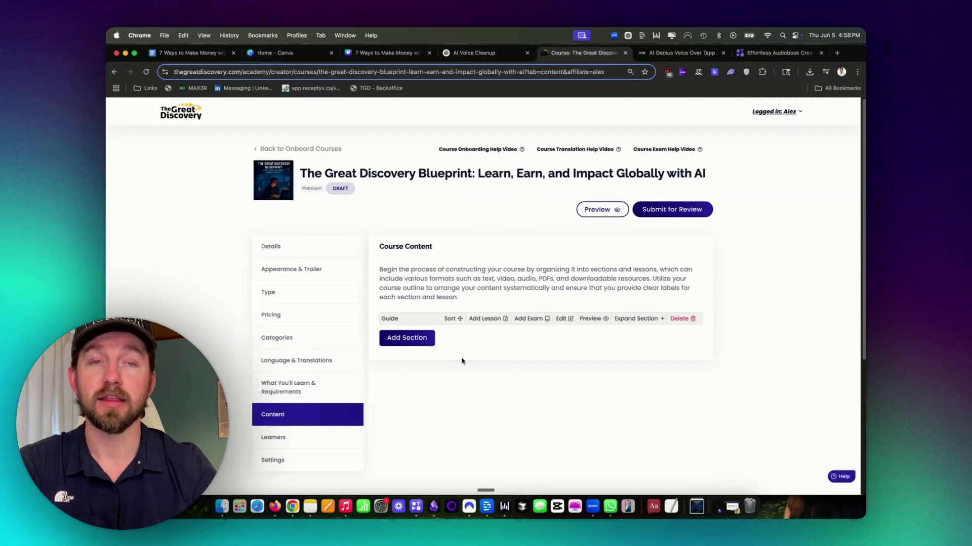
{"action": "left_click", "coordinate": [427, 343]}
{"action": "type", "text": "The Great Discovery Blueprint: Learn, Earn, and Impact Globally with AI"}
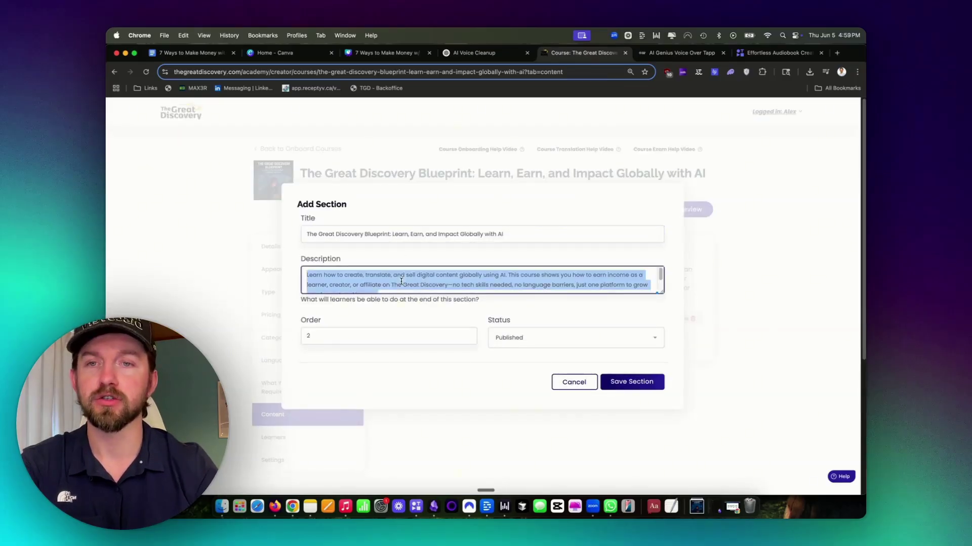
{"action": "left_click", "coordinate": [632, 382]}
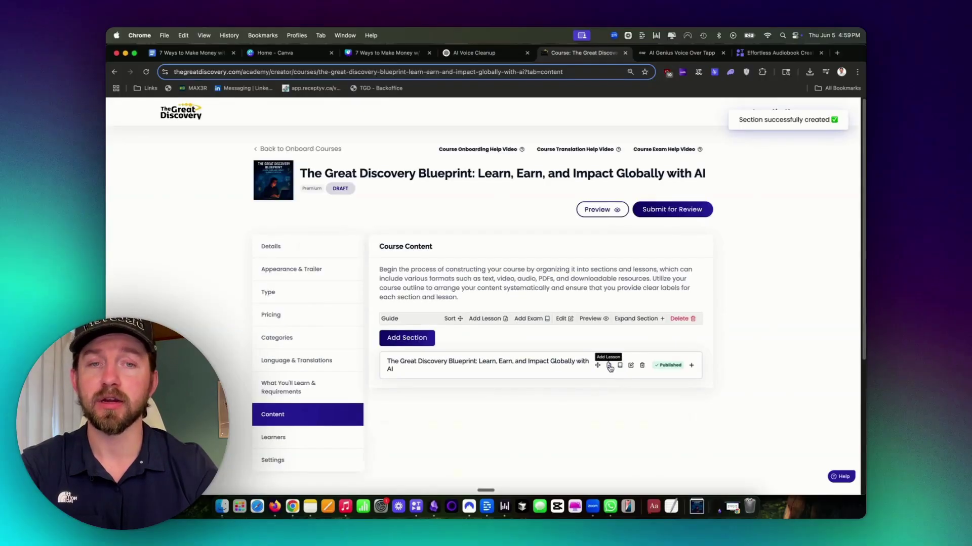
- Start a new lesson in that section with the course title and description pasted in
{"action": "left_click", "coordinate": [609, 366]}
{"action": "triple_click", "coordinate": [402, 233]}
{"action": "type", "text": "The Great Discovery Blueprint: Learn, Earn, and Impact Globally with AI"}
{"action": "left_click", "coordinate": [441, 274]}
{"action": "type", "text": "Unlock the full potential of The Great Discovery—a powerful platform that lets you create, translate, and sell digital content worldwide. In this course, you'll learn how to turn your knowledge into income using built-in AI tools, a global affiliate system, and instant translation in over 170 languages."}
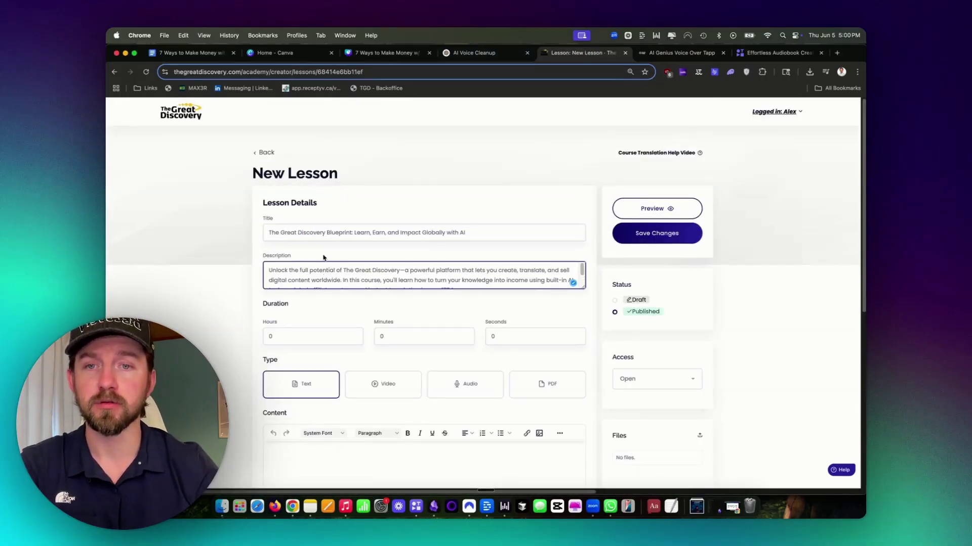
{"action": "scroll", "coordinate": [416, 335], "scroll_direction": "down", "scroll_amount": 1}
{"action": "scroll", "coordinate": [416, 335], "scroll_direction": "down", "scroll_amount": 3}
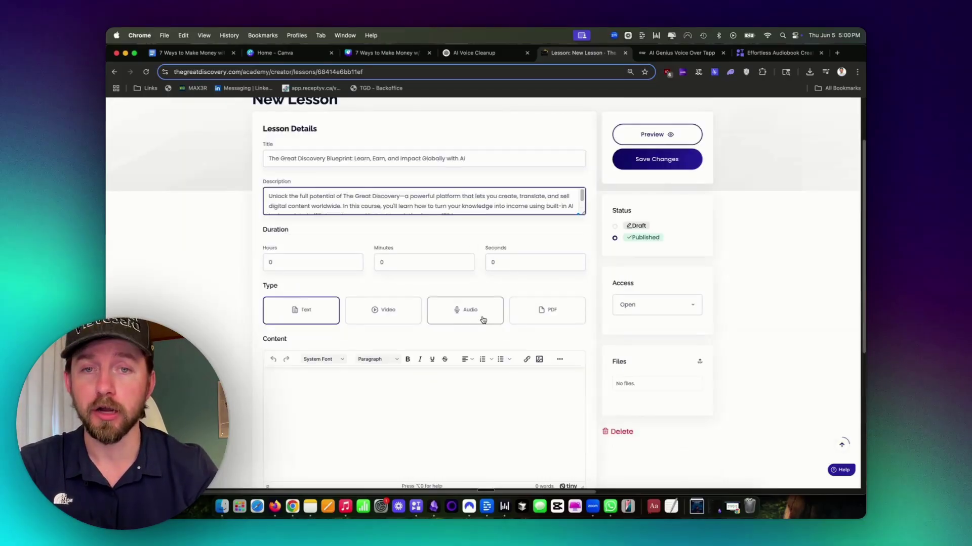
- Make the lesson an Audio lesson, upload the downloaded MP3, and save the changes
{"action": "left_click", "coordinate": [483, 320]}
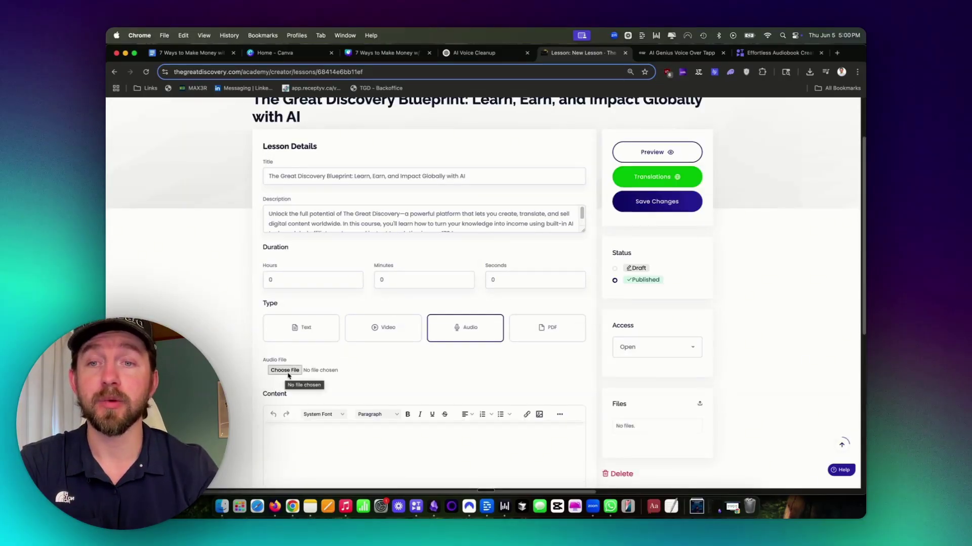
{"action": "left_click", "coordinate": [288, 374]}
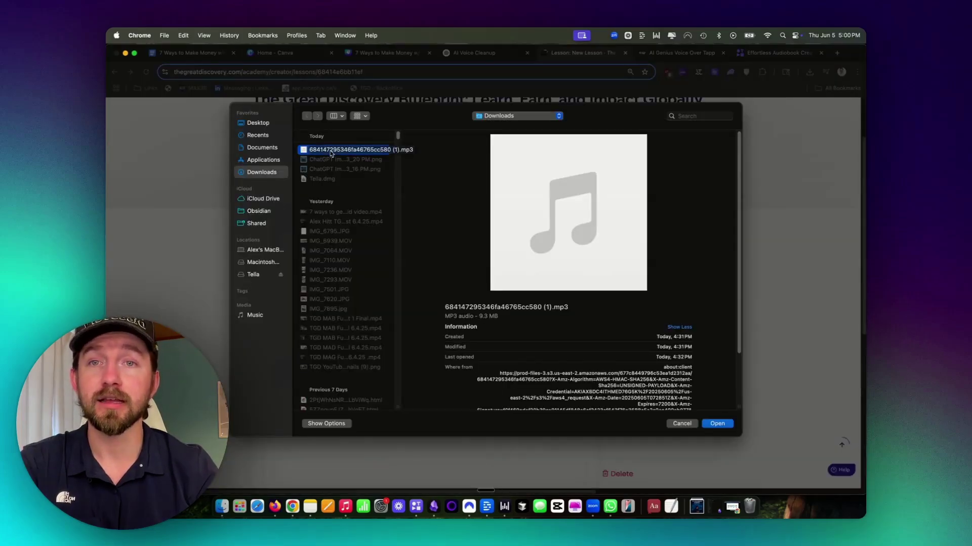
{"action": "left_click", "coordinate": [717, 424]}
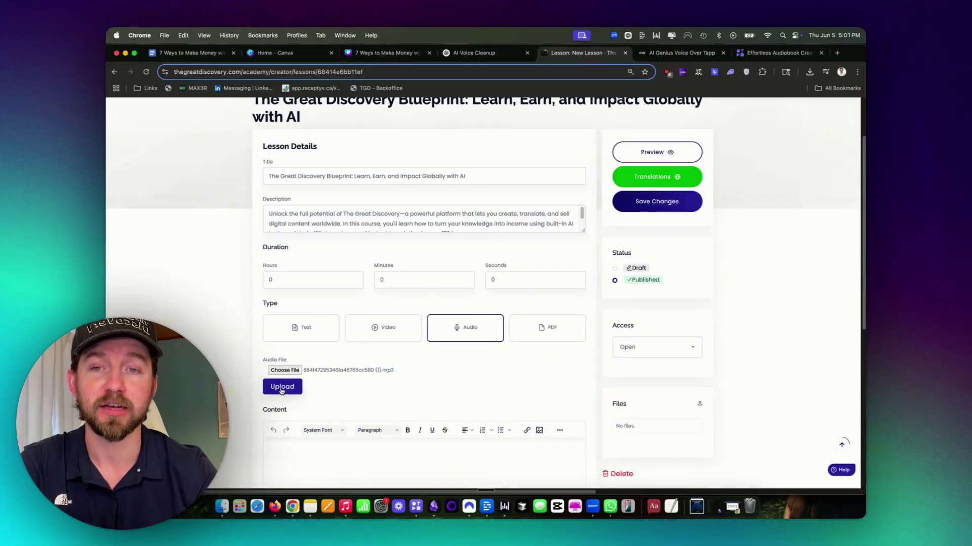
{"action": "left_click", "coordinate": [281, 387]}
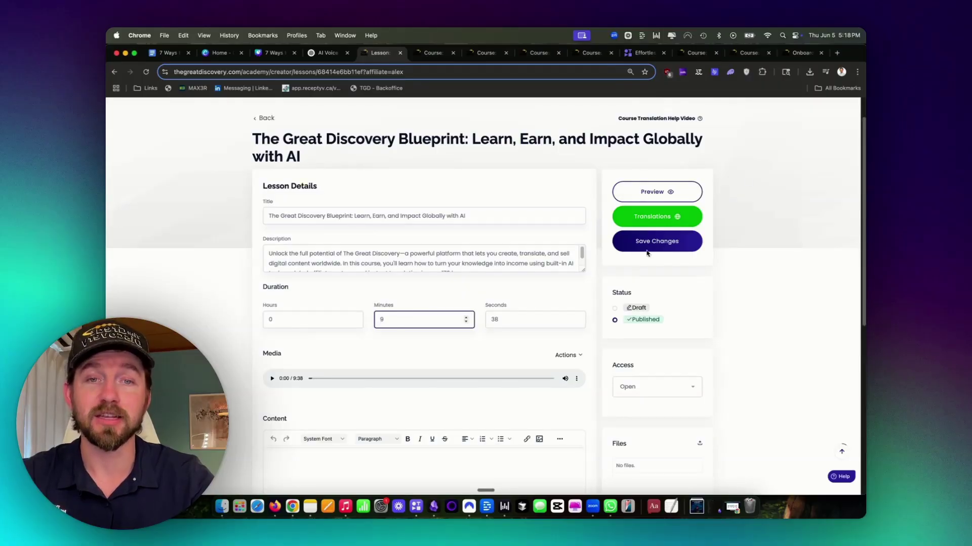
{"action": "left_click", "coordinate": [662, 245]}
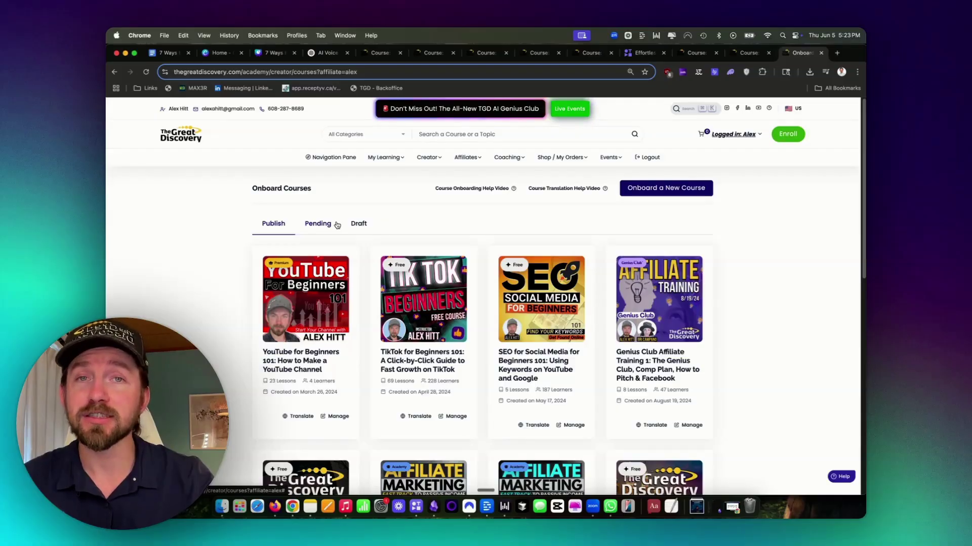
- Preview the SEO for Social Media course's introduction lesson from its Content list as a learner
{"action": "left_click", "coordinate": [549, 321]}
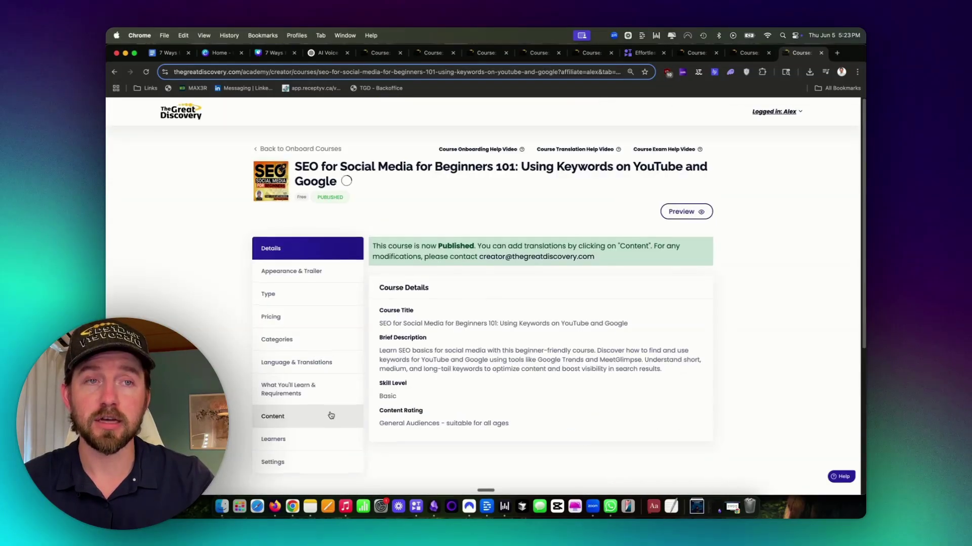
{"action": "left_click", "coordinate": [692, 381]}
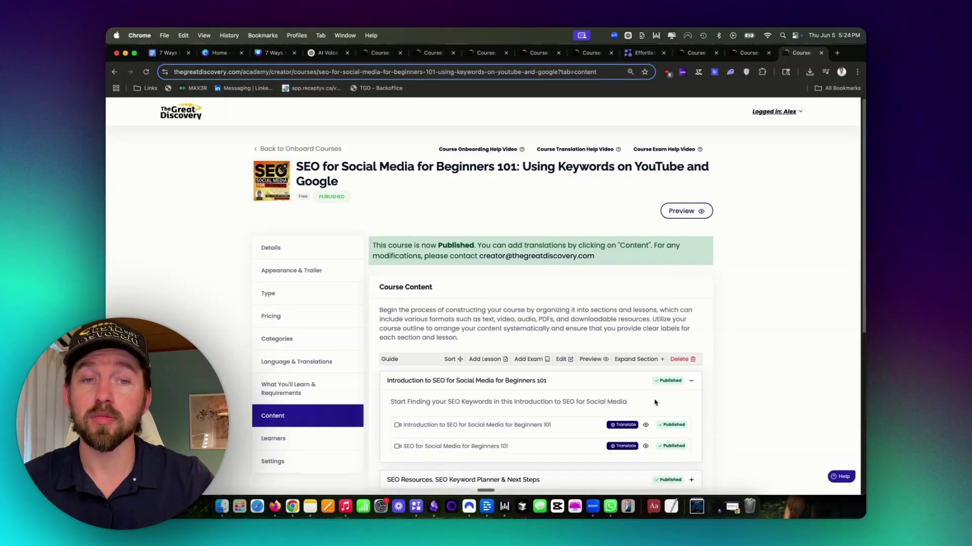
{"action": "left_click", "coordinate": [646, 427]}
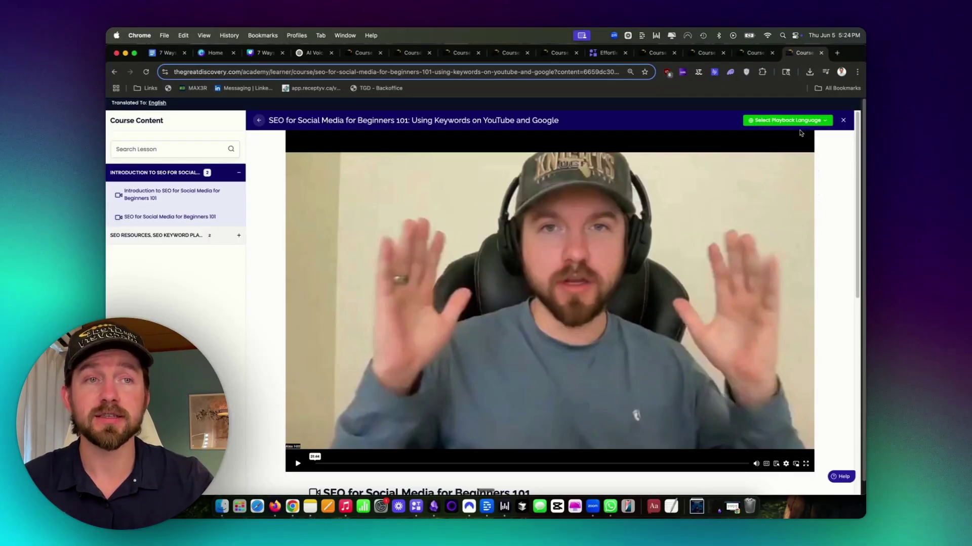
- Check the available playback languages and briefly play the lesson video
{"action": "left_click", "coordinate": [797, 121]}
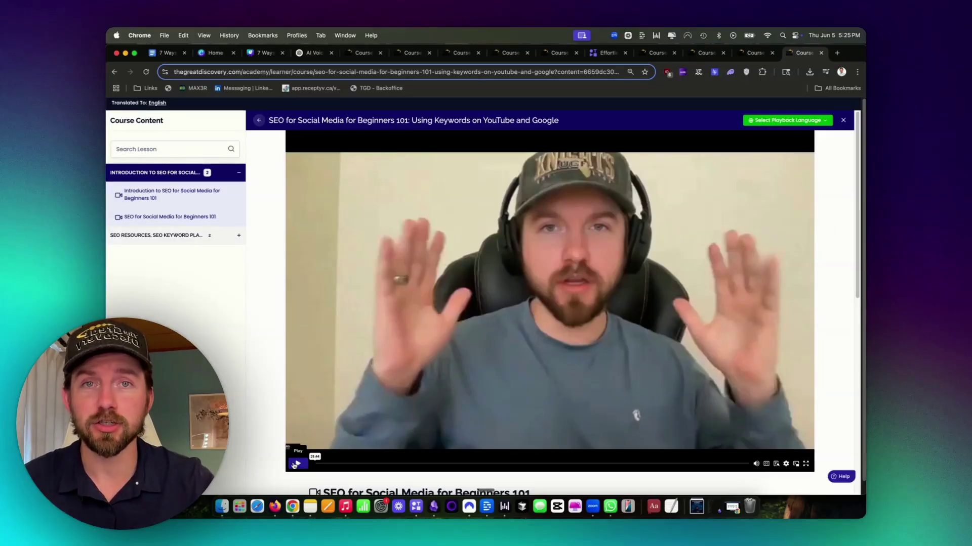
{"action": "left_click", "coordinate": [295, 465]}
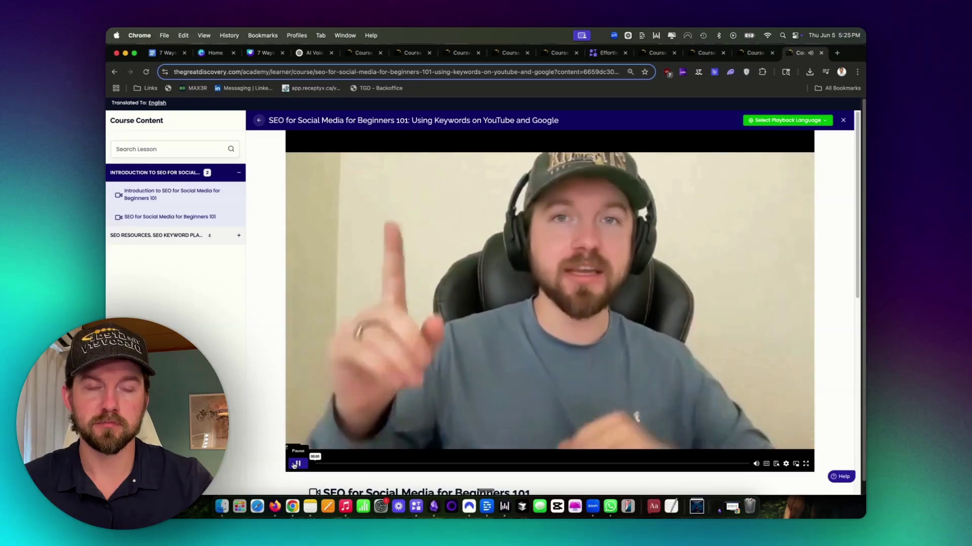
{"action": "left_click", "coordinate": [295, 464]}
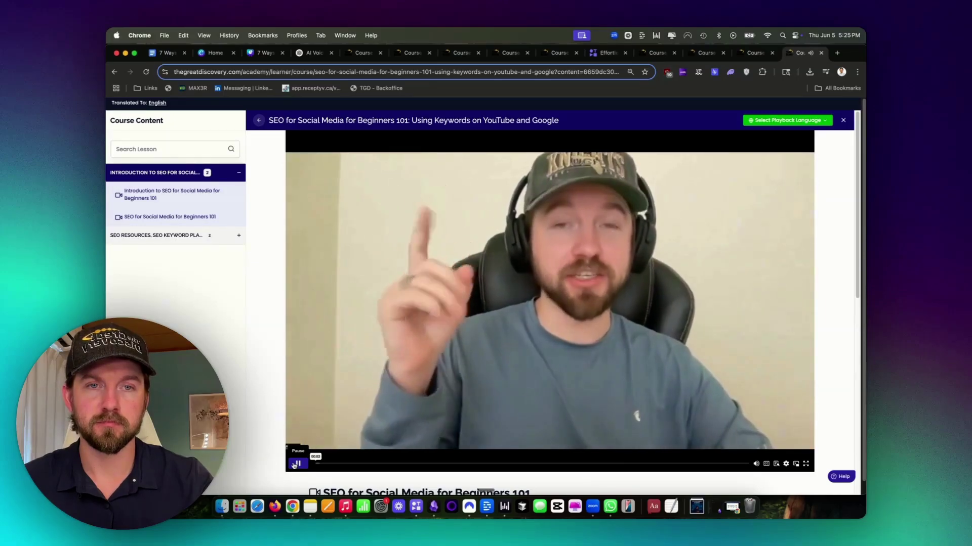
- Switch to a translated playback language and play the lesson in it, then pause
{"action": "left_click", "coordinate": [789, 121]}
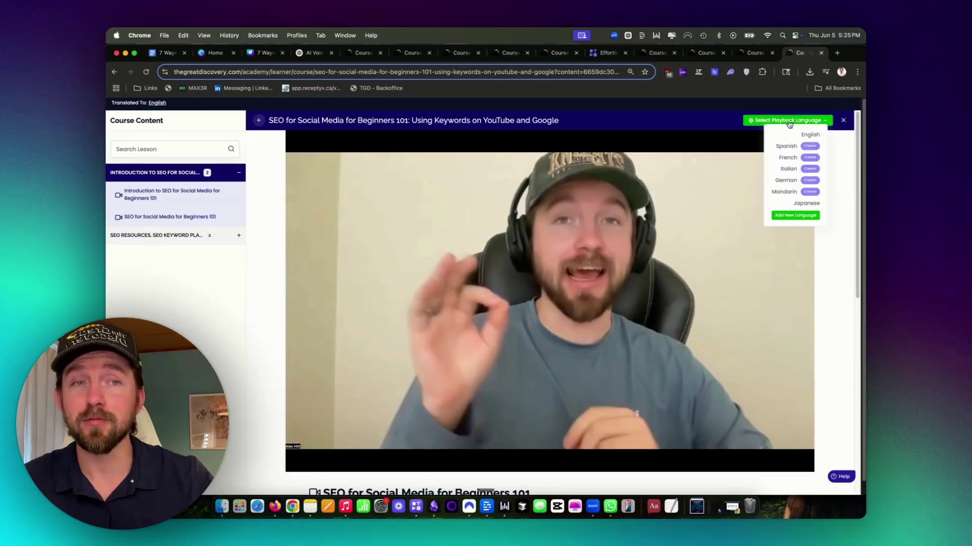
{"action": "left_click", "coordinate": [805, 204]}
{"action": "left_click", "coordinate": [297, 463]}
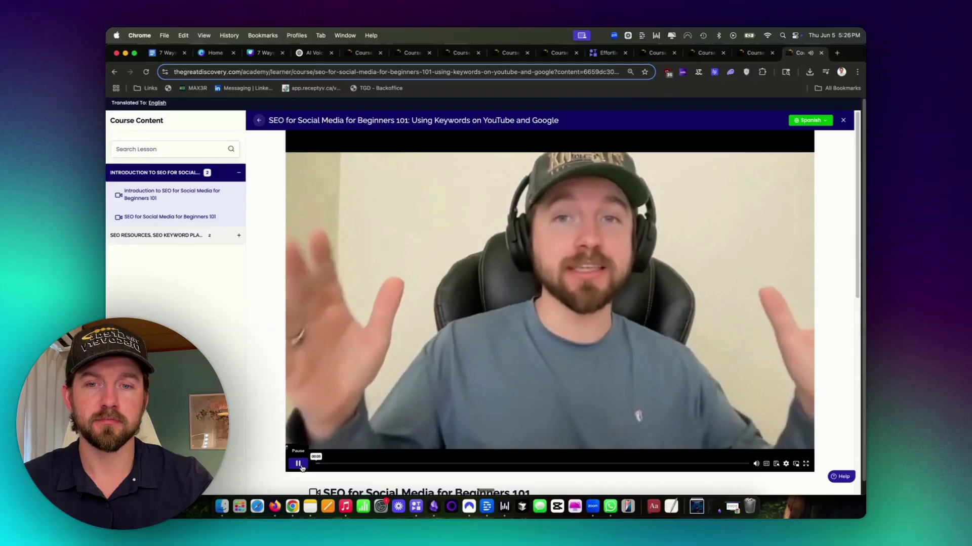
{"action": "left_click", "coordinate": [301, 467]}
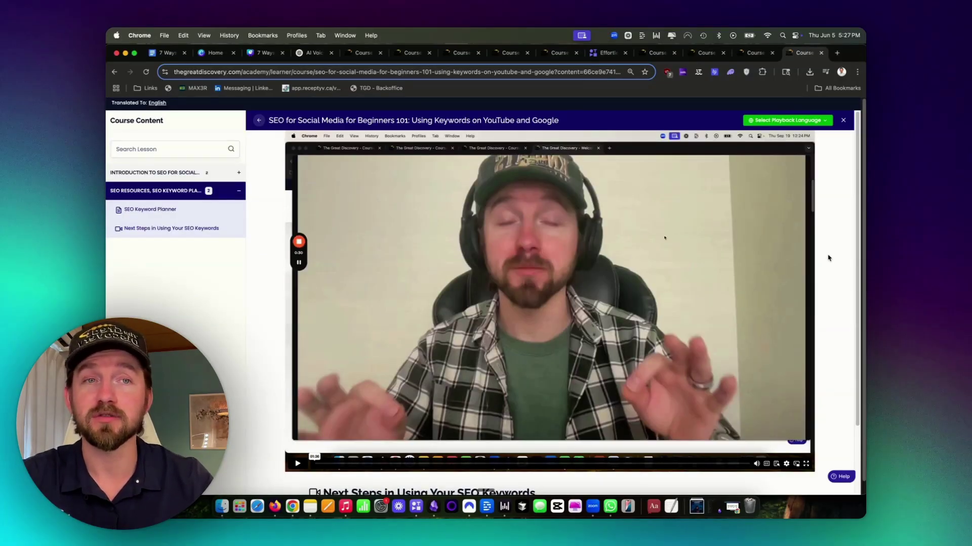
- Add Arabic, Chinese (Mandarin, Simplified) and French (France) as requested playback languages
{"action": "left_click", "coordinate": [779, 122]}
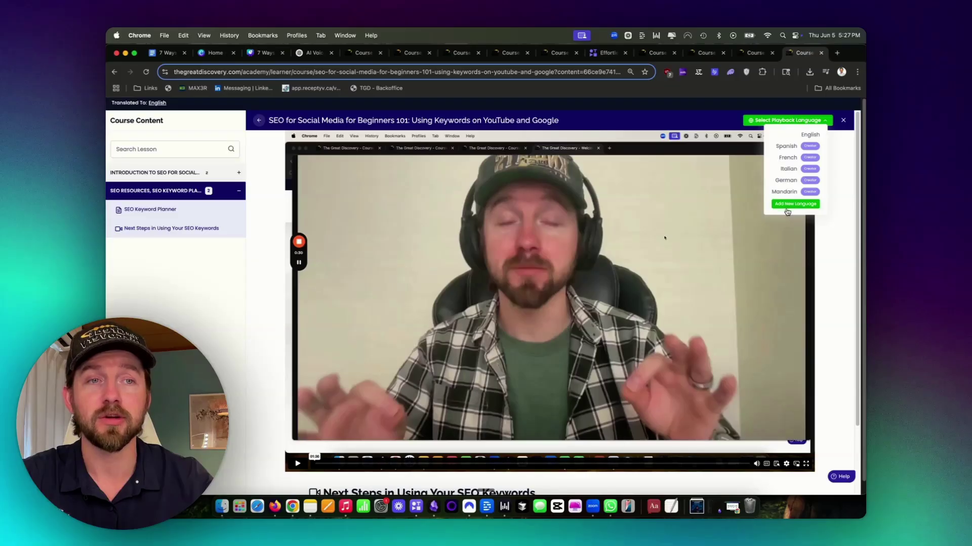
{"action": "left_click", "coordinate": [785, 203]}
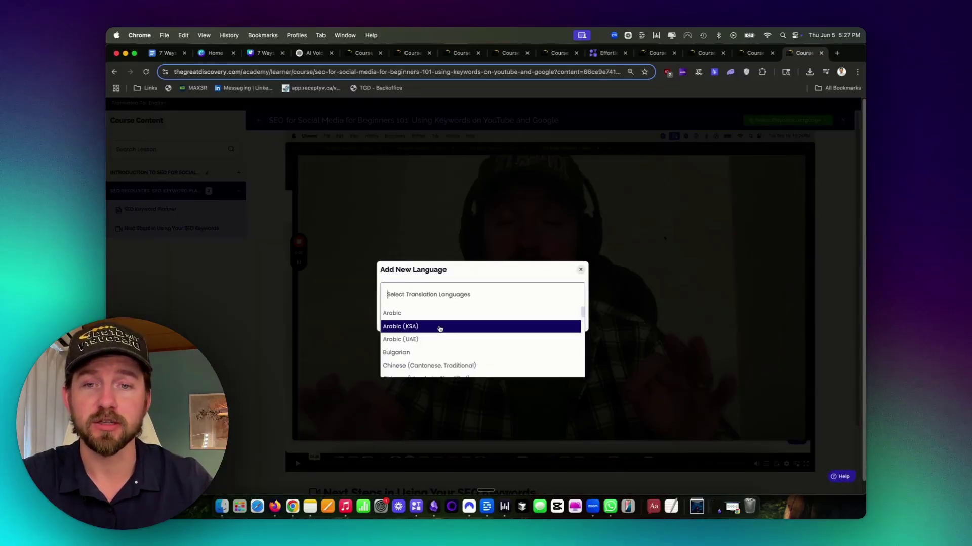
{"action": "left_click", "coordinate": [394, 314]}
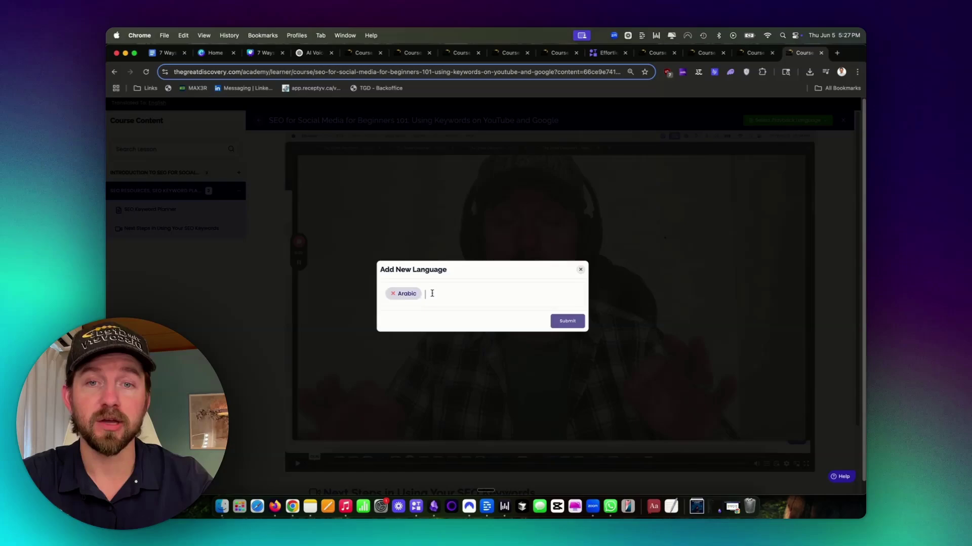
{"action": "left_click", "coordinate": [435, 294]}
{"action": "left_click", "coordinate": [454, 365]}
{"action": "left_click", "coordinate": [471, 303]}
{"action": "left_click", "coordinate": [486, 352]}
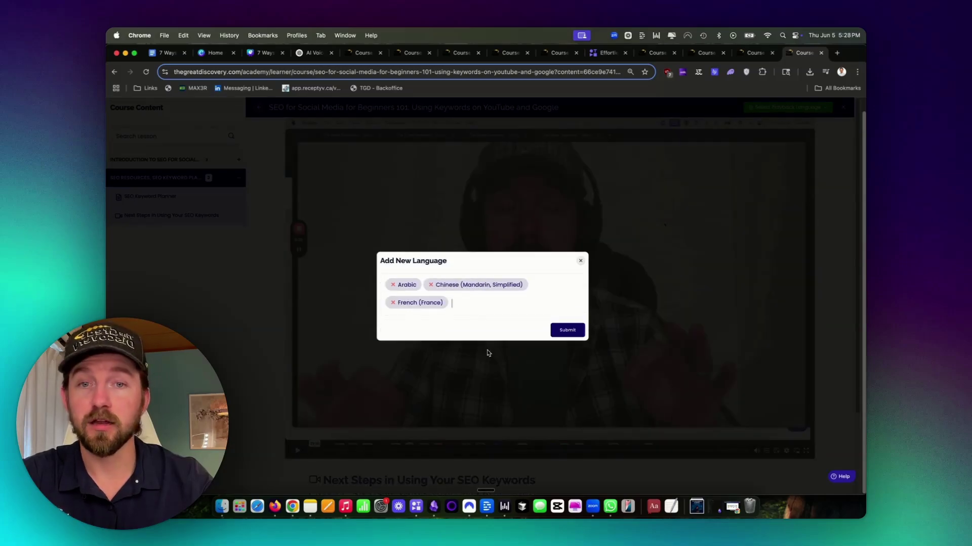
- Submit the translation requests and confirm they show as in progress
{"action": "left_click", "coordinate": [567, 329]}
{"action": "left_click", "coordinate": [790, 108]}
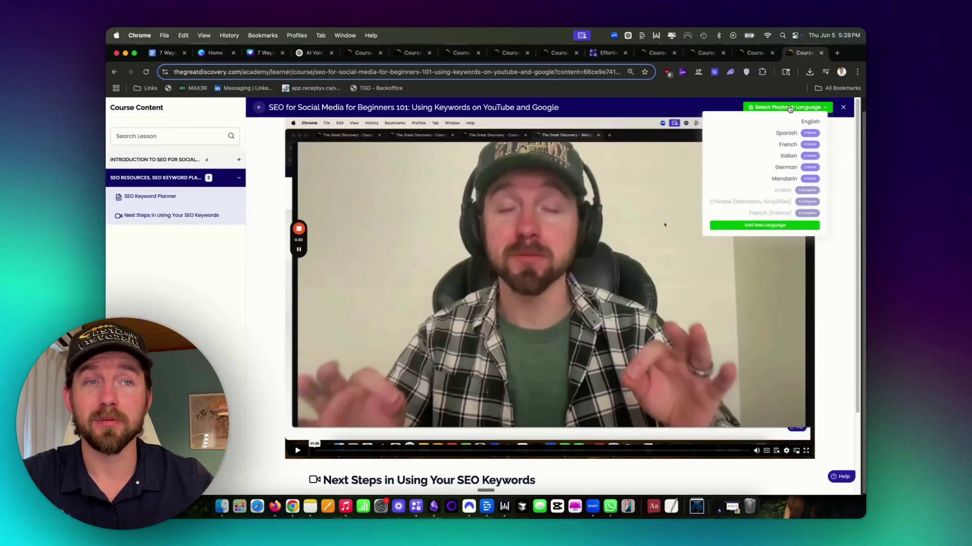